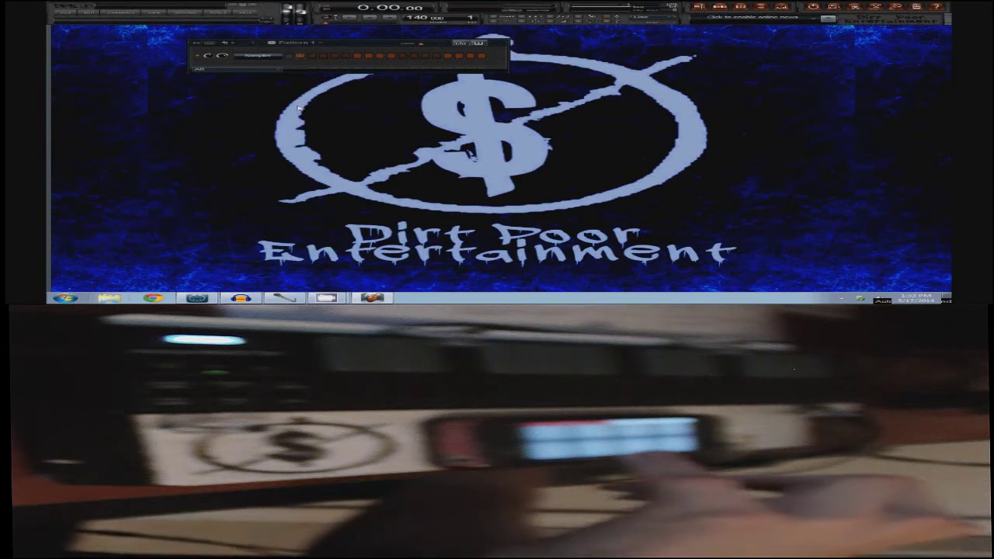
Step: Insert an FPC drum machine channel above the Sampler channel in Pattern 1
{"action": "key", "text": "alt+F8"}
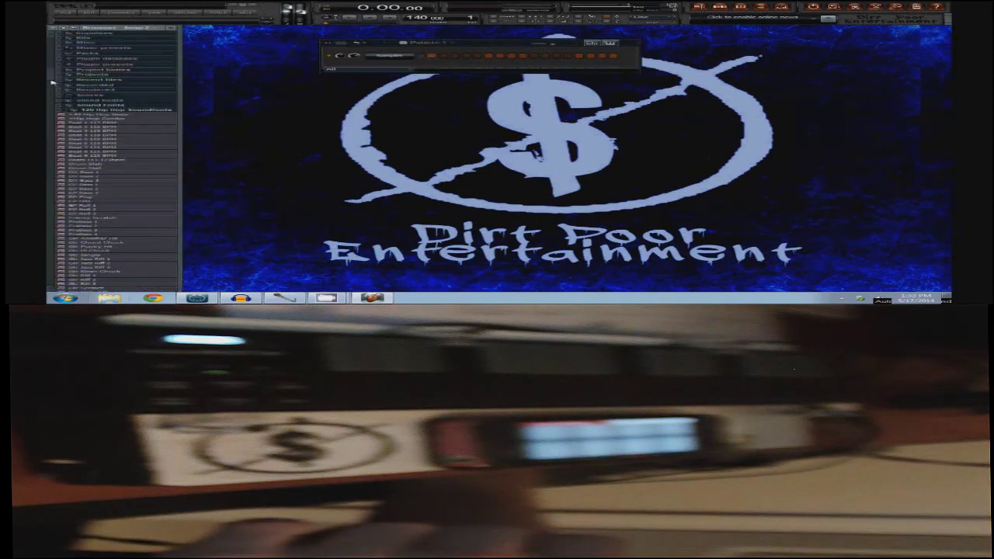
{"action": "key", "text": "alt+F8"}
{"action": "right_click", "coordinate": [258, 59]}
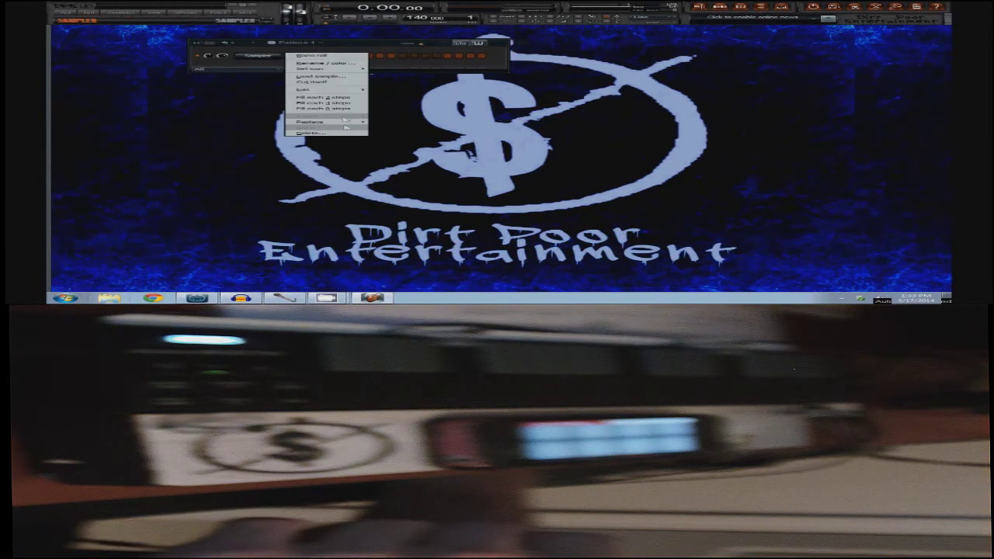
{"action": "mouse_move", "coordinate": [346, 121]}
{"action": "left_click", "coordinate": [565, 156]}
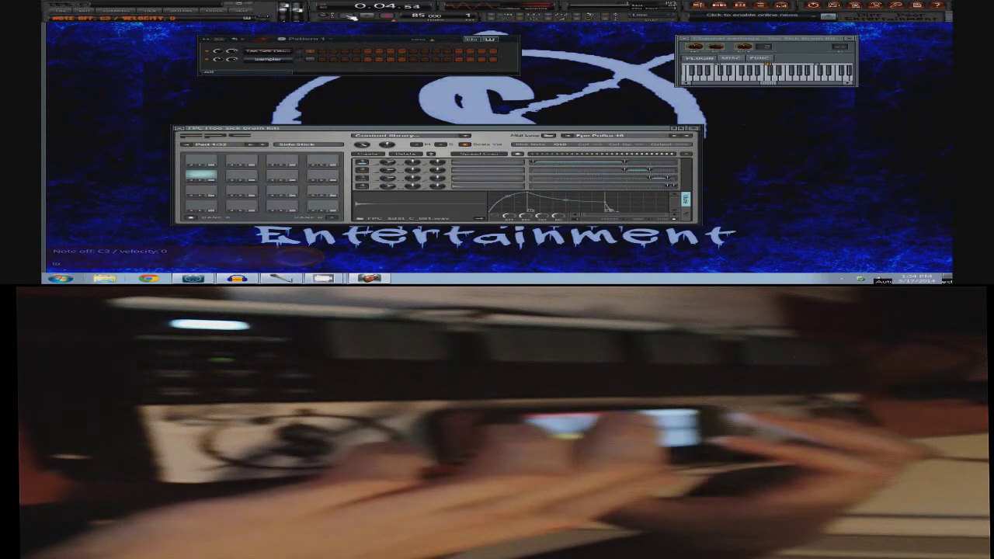
Step: Stop recording and open the recorded Too Sick Drum Kit part in the piano roll
{"action": "left_click", "coordinate": [368, 14]}
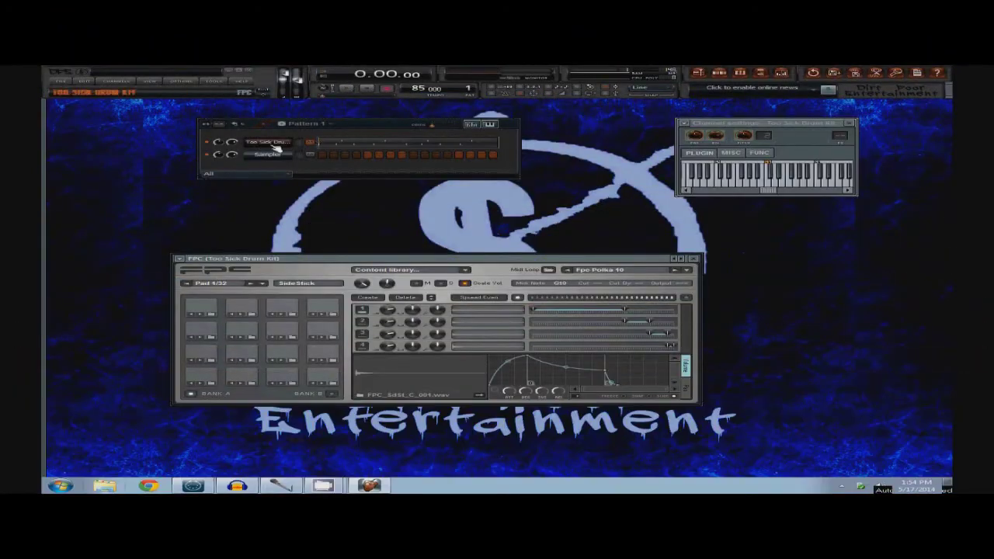
{"action": "left_click", "coordinate": [268, 143]}
{"action": "left_click", "coordinate": [268, 142]}
{"action": "right_click", "coordinate": [278, 145]}
{"action": "left_click", "coordinate": [447, 148]}
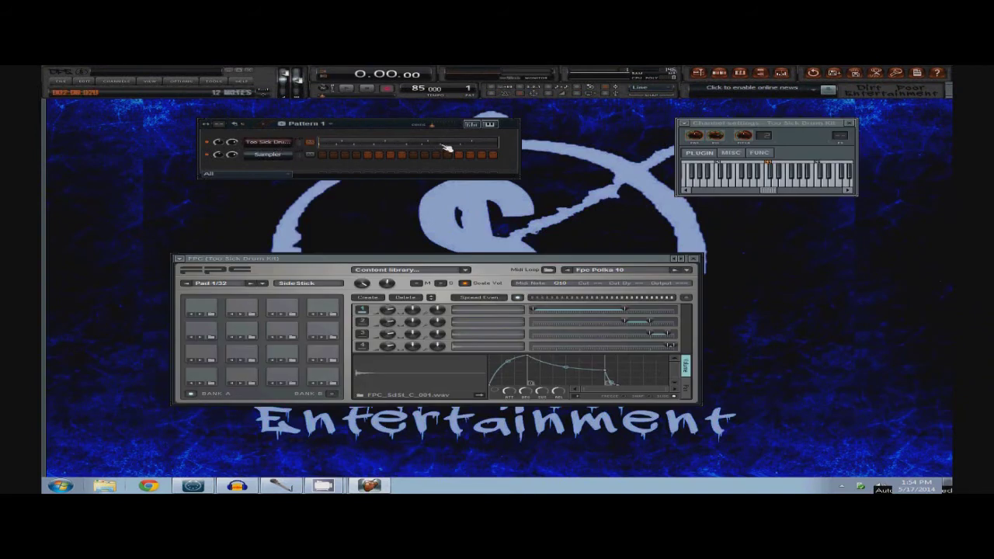
Step: During playback, nudge the first bar's last Hi Tom and last Mid Tom notes slightly later, and leave the piano roll
{"action": "left_click", "coordinate": [351, 89]}
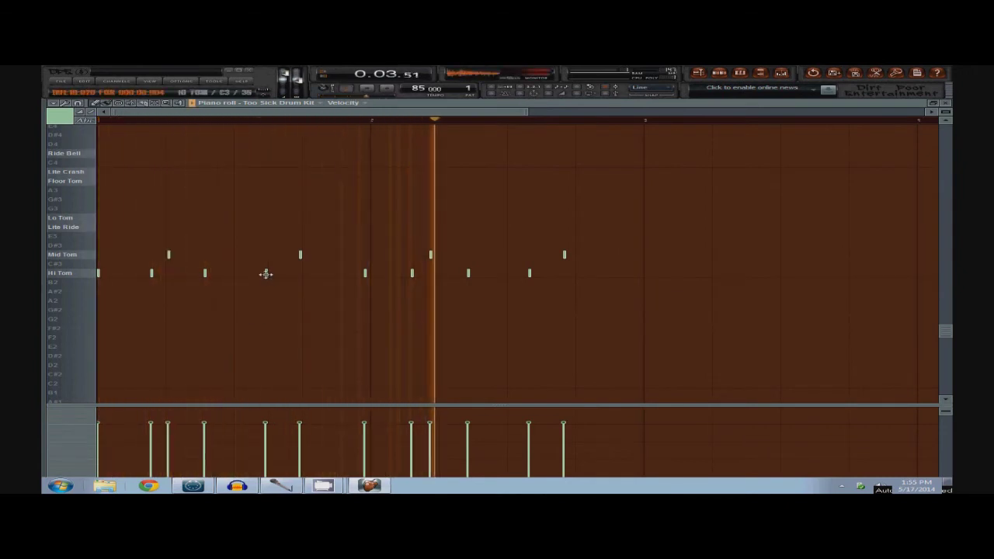
{"action": "left_click_drag", "start_coordinate": [300, 254], "coordinate": [302, 254]}
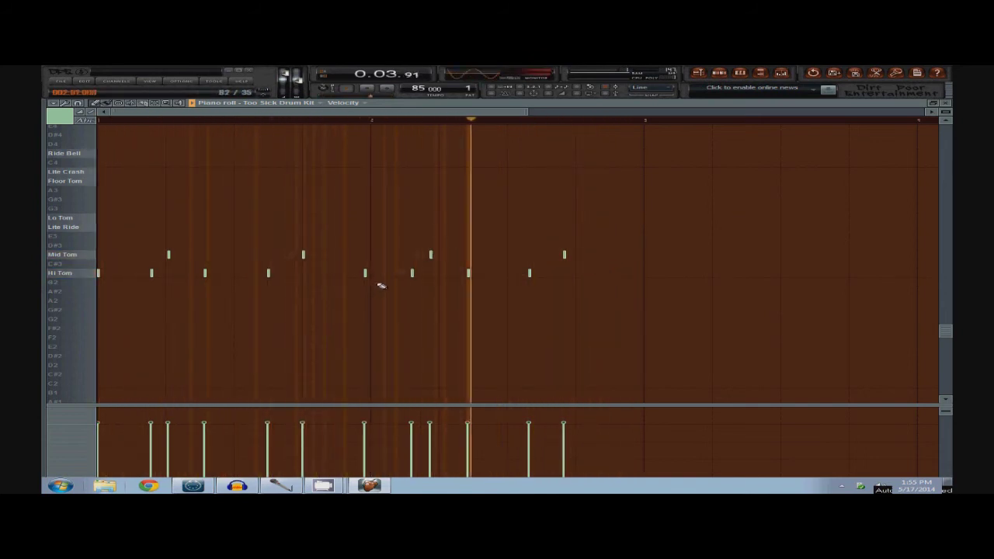
{"action": "key", "text": "F7"}
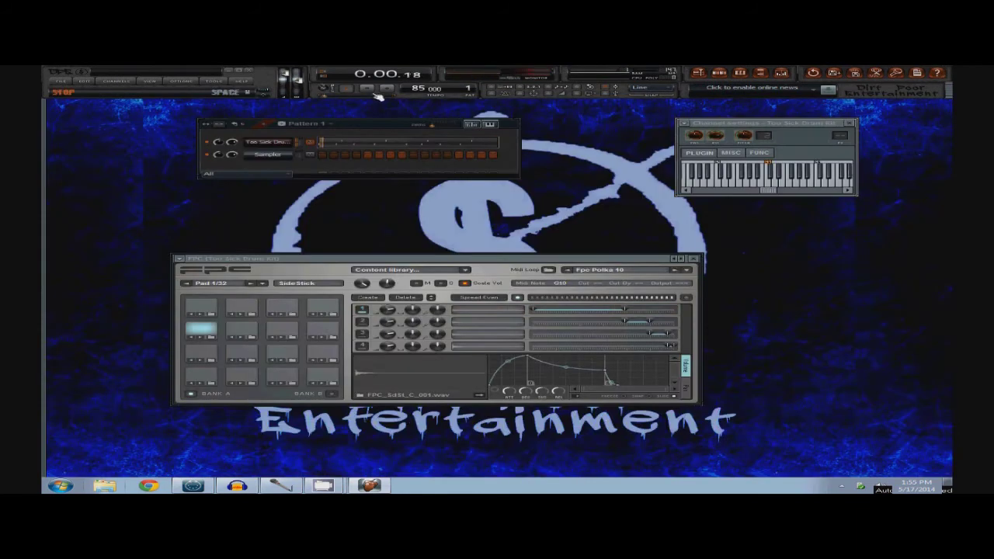
{"action": "left_click", "coordinate": [378, 95]}
Step: Clone the Too Sick Drum Kit channel and record a steady two-bar Lo Tom part on the copy
{"action": "right_click", "coordinate": [278, 143]}
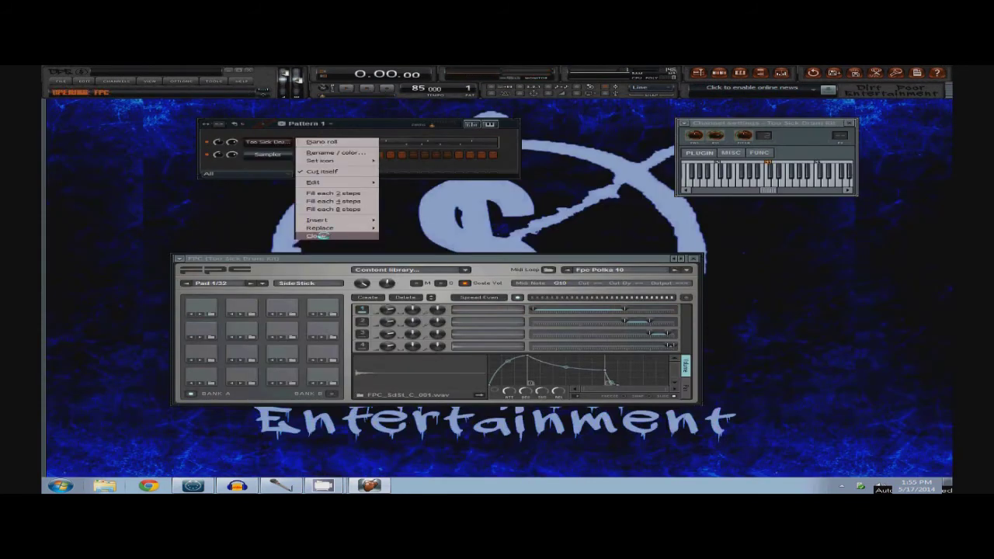
{"action": "left_click", "coordinate": [324, 235]}
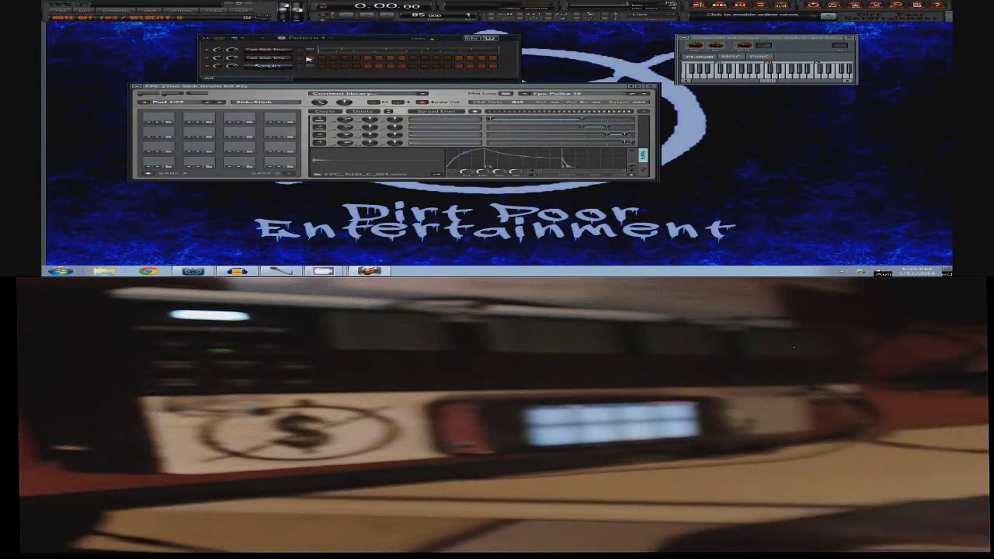
{"action": "left_click", "coordinate": [347, 16]}
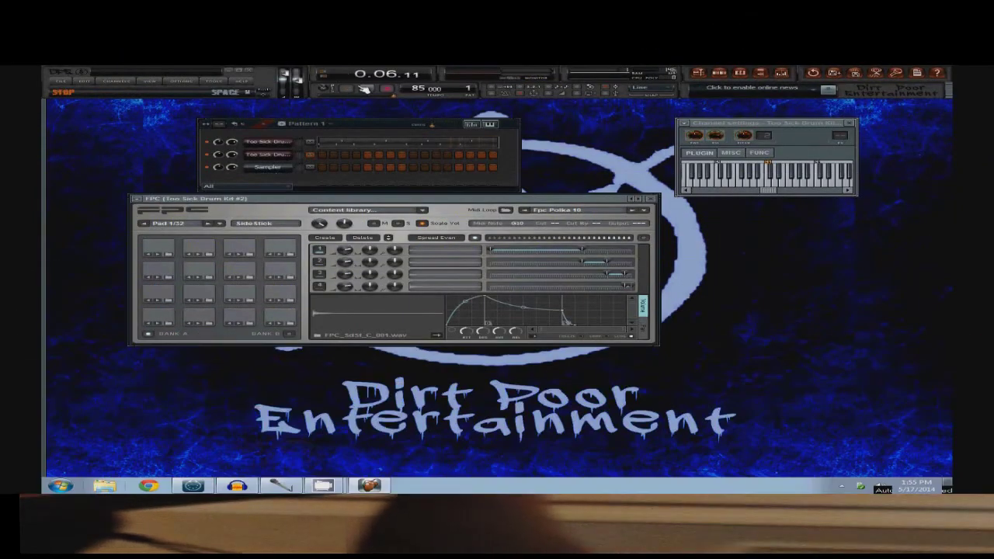
{"action": "key", "text": "space"}
Step: Review the cloned drum channel's Lo Tom notes in the piano roll while the pattern plays
{"action": "left_click", "coordinate": [372, 155]}
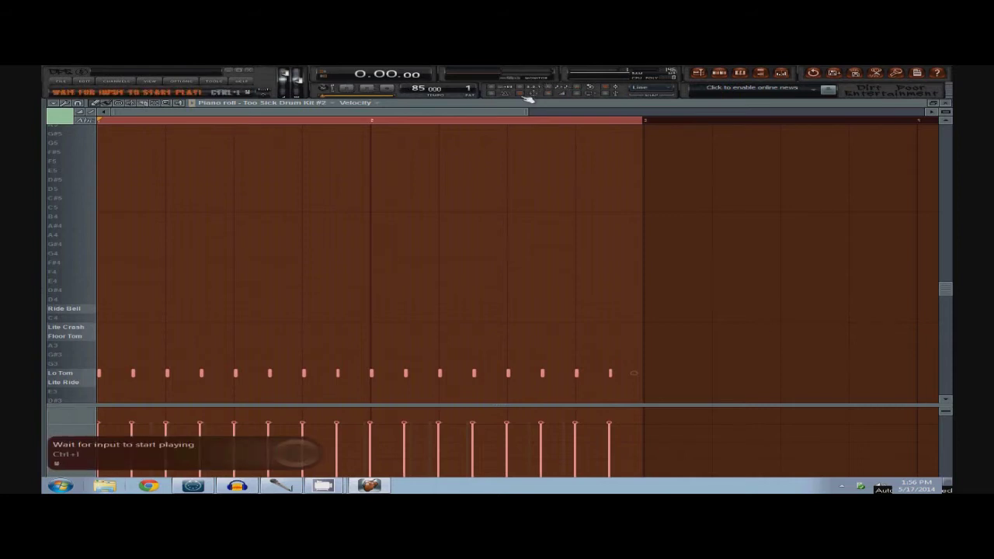
{"action": "left_click", "coordinate": [346, 87]}
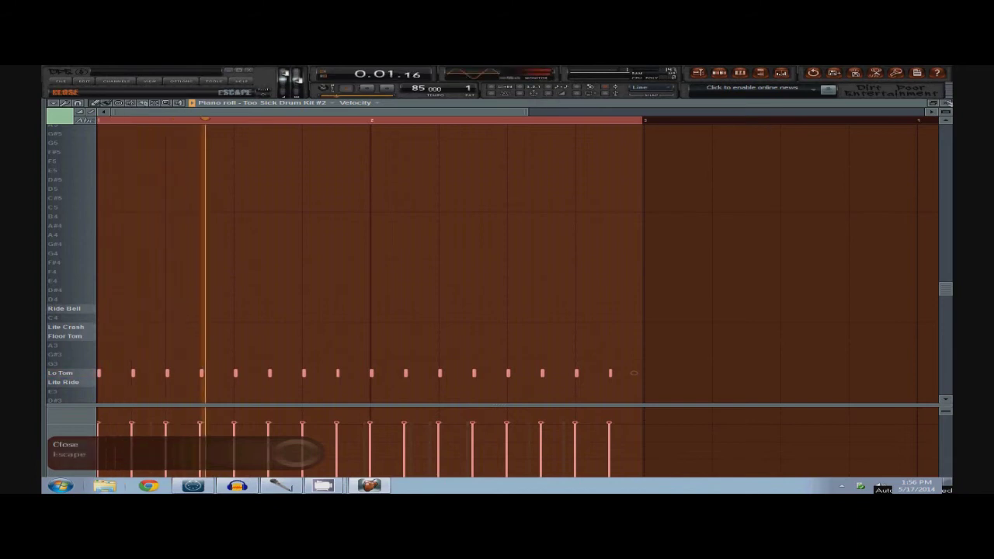
{"action": "left_click", "coordinate": [947, 102]}
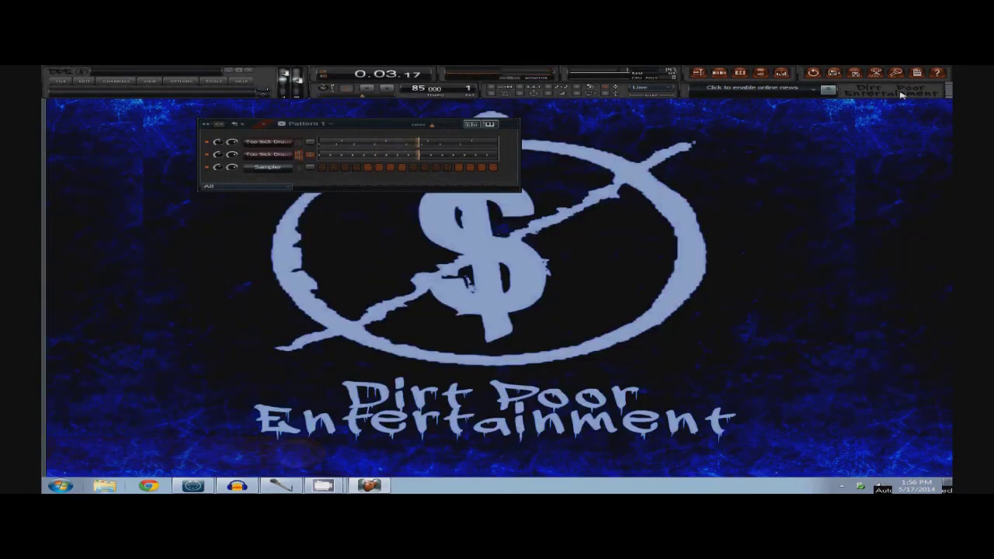
Step: In the original drum kit's piano roll, move the second bar's first Hi Tom to the bar start and nudge the next one slightly later
{"action": "left_click", "coordinate": [466, 145]}
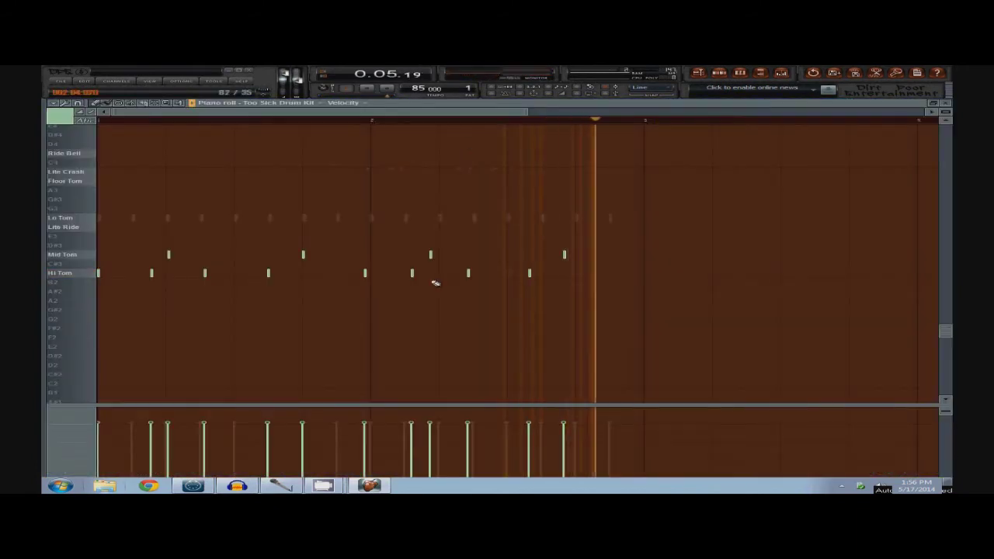
{"action": "left_click_drag", "start_coordinate": [365, 274], "coordinate": [369, 273]}
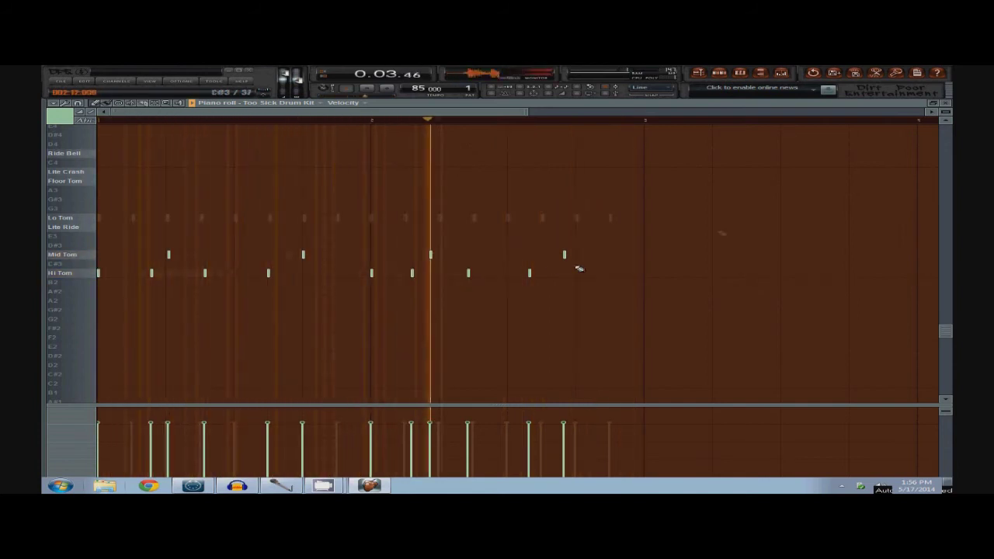
{"action": "left_click_drag", "start_coordinate": [410, 273], "coordinate": [413, 273]}
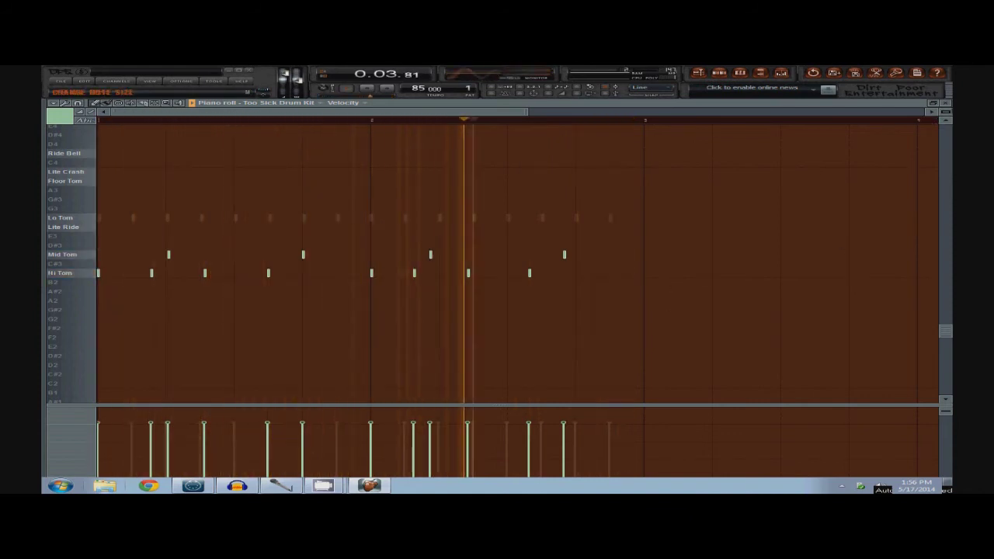
Step: Try a later position for the second bar's first Mid Tom note, move it back, and close the piano roll
{"action": "left_click_drag", "start_coordinate": [433, 257], "coordinate": [439, 257]}
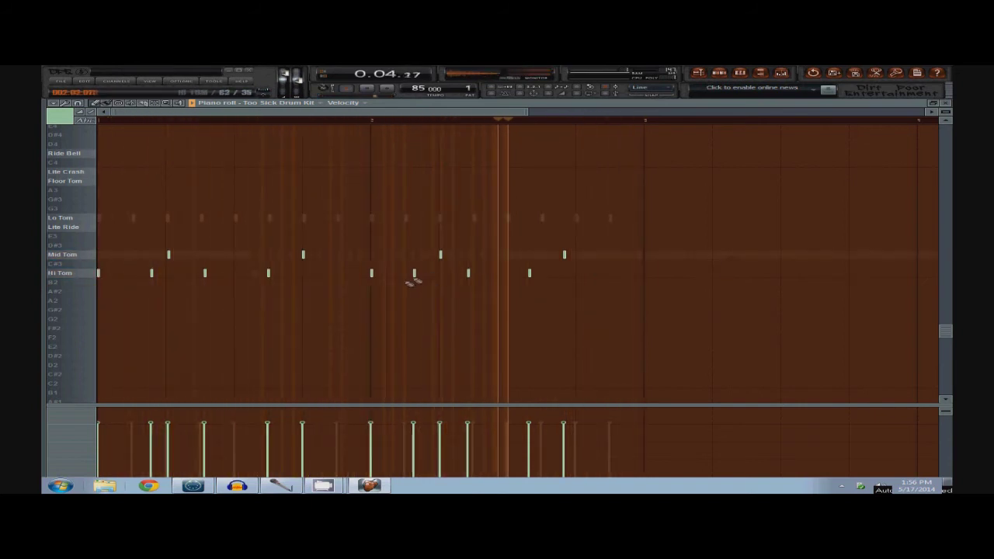
{"action": "left_click_drag", "start_coordinate": [442, 255], "coordinate": [432, 256]}
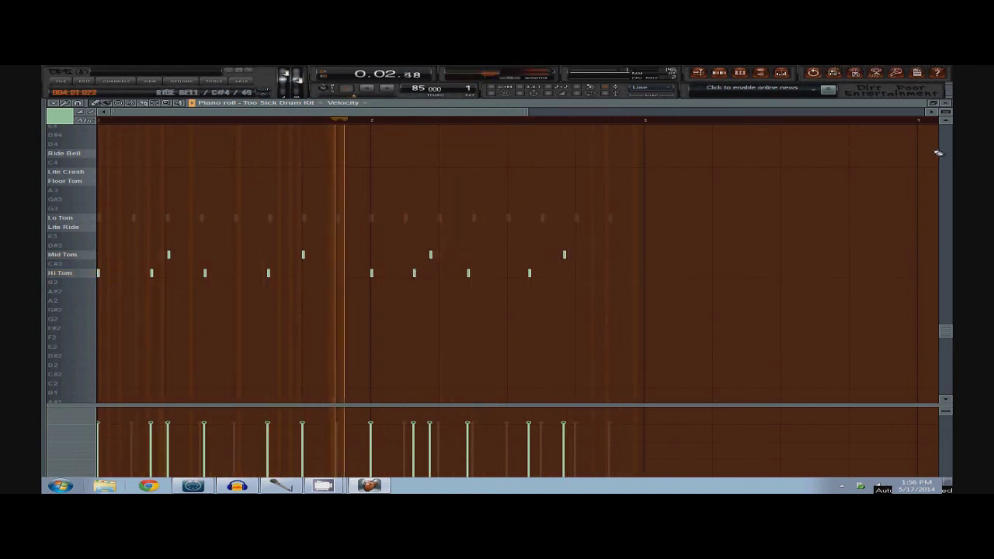
{"action": "left_click", "coordinate": [945, 102]}
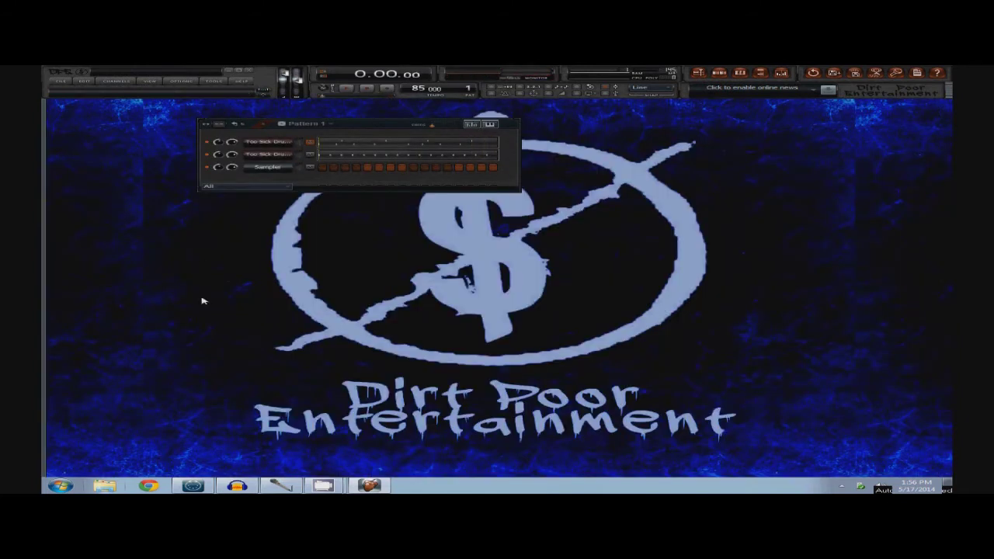
Step: Load the EP Bass 1 soundfont from 126 Hip Hop Soundfonts into the Sampler channel
{"action": "mouse_move", "coordinate": [55, 194]}
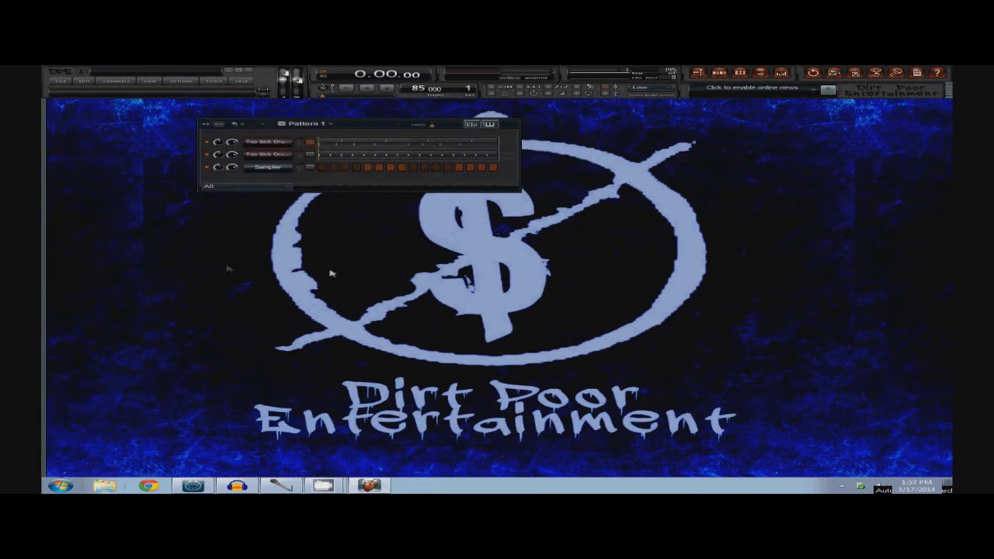
{"action": "mouse_move", "coordinate": [45, 308]}
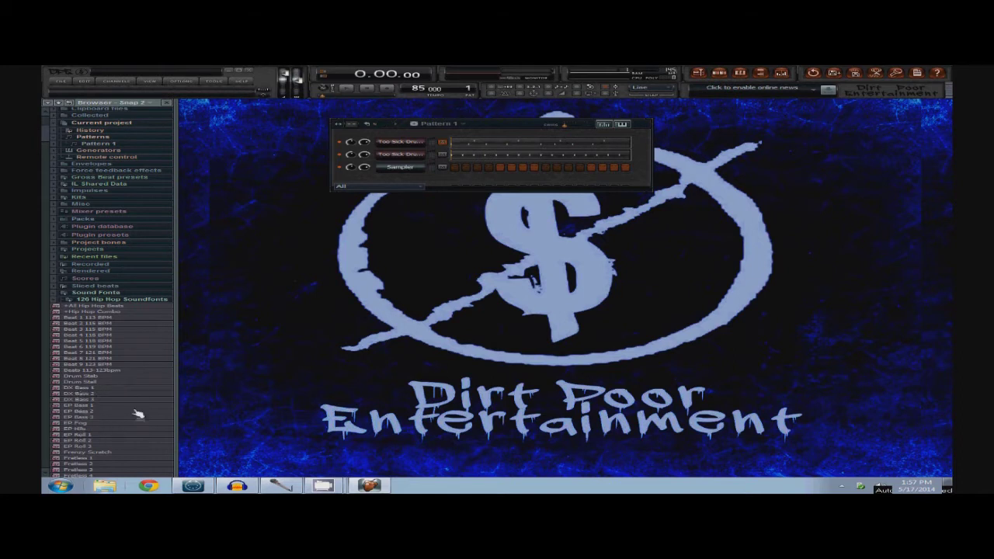
{"action": "left_click_drag", "start_coordinate": [87, 407], "coordinate": [268, 165]}
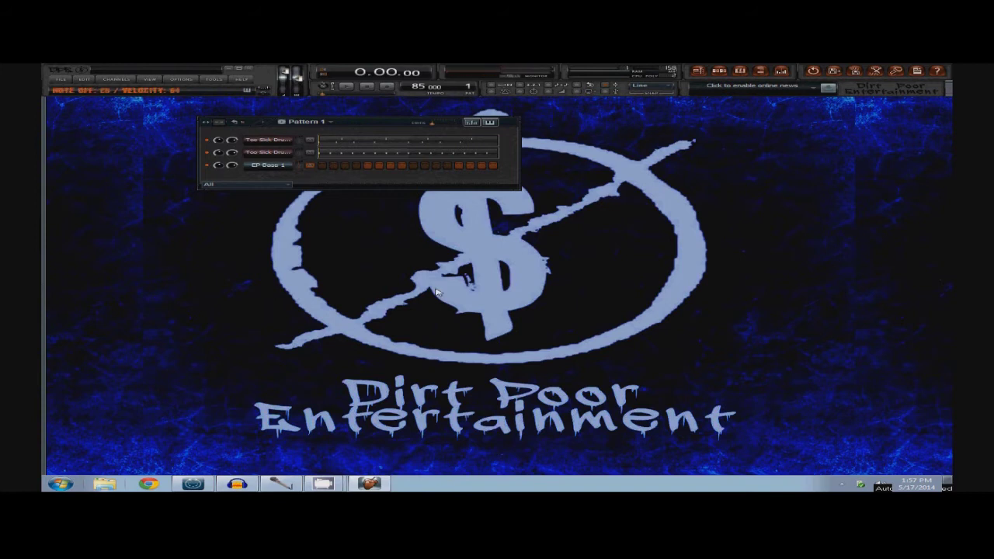
Step: Enable Mono polyphony in the EP Bass 1 channel's miscellaneous settings and audition the bass with test notes
{"action": "left_click", "coordinate": [278, 165]}
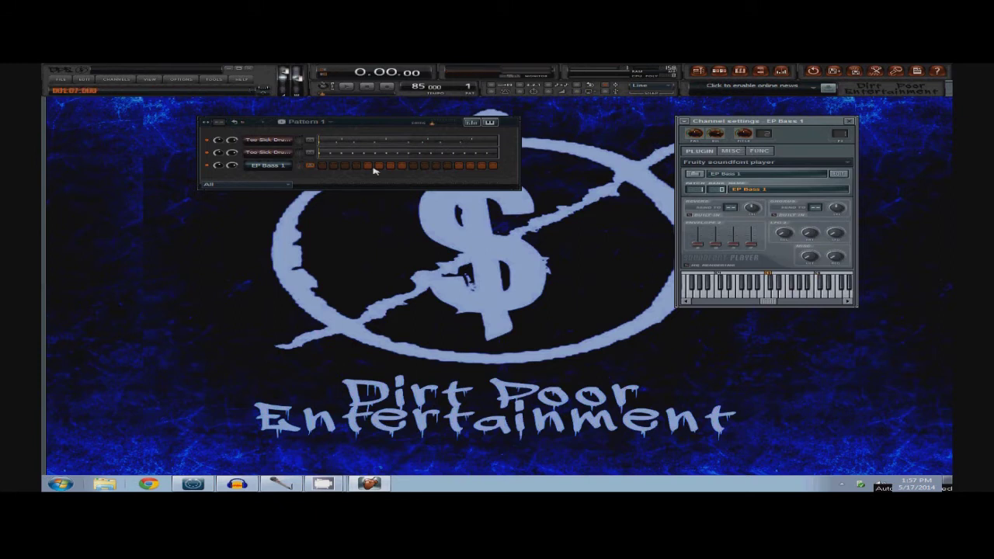
{"action": "left_click", "coordinate": [730, 151]}
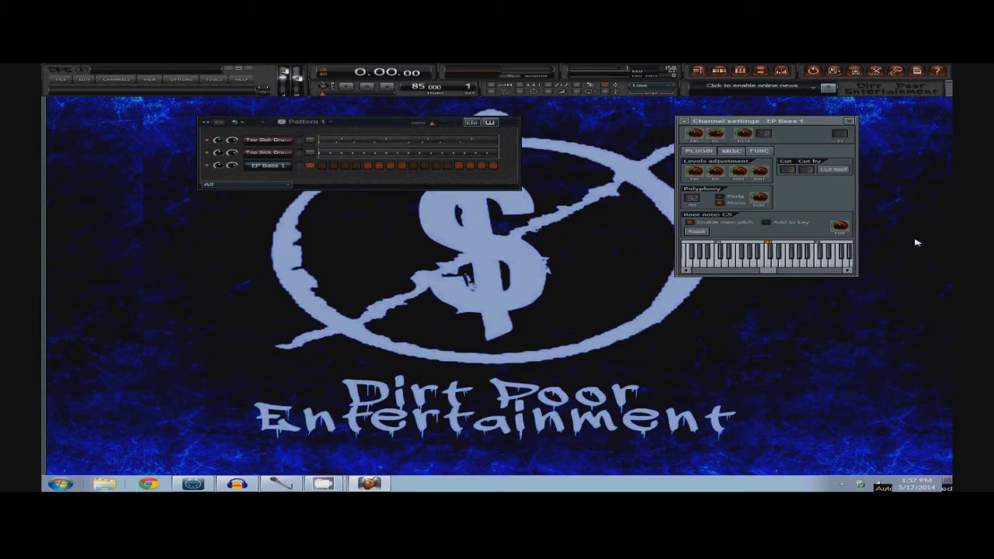
{"action": "key", "text": "z"}
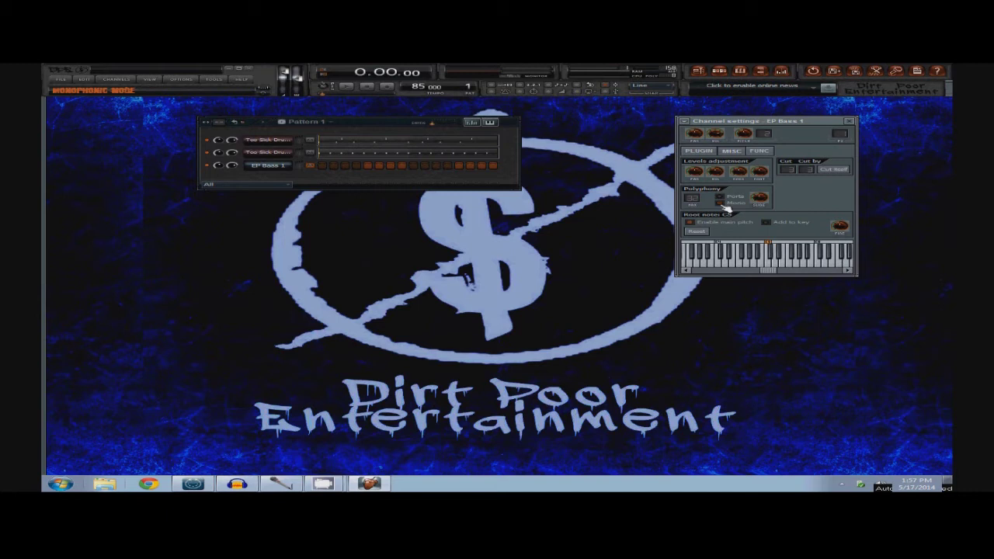
{"action": "key", "text": "z"}
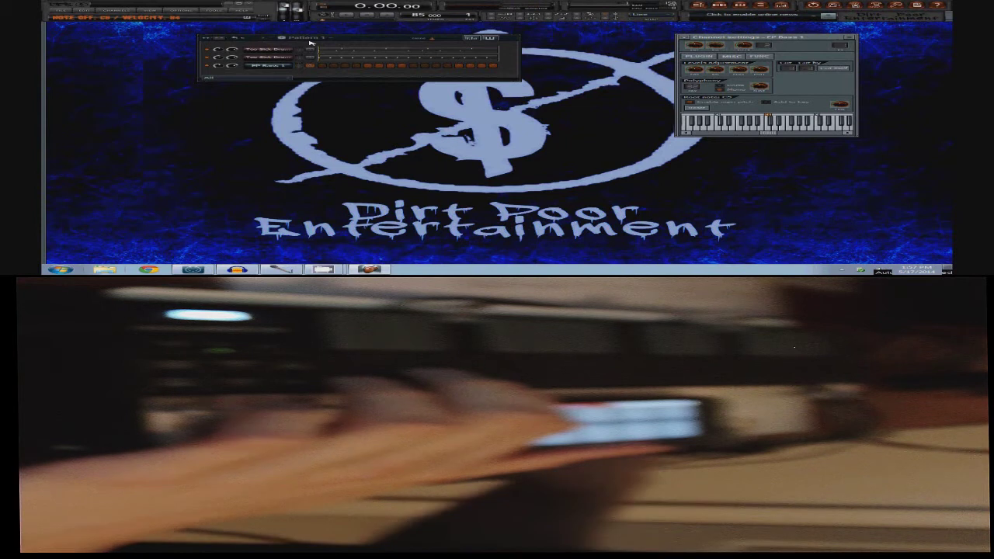
Step: Record a two-bar EP Bass 1 line in its piano roll with a sustained C5 and shorter C6 and C#6 notes
{"action": "right_click", "coordinate": [295, 64]}
{"action": "left_click", "coordinate": [358, 81]}
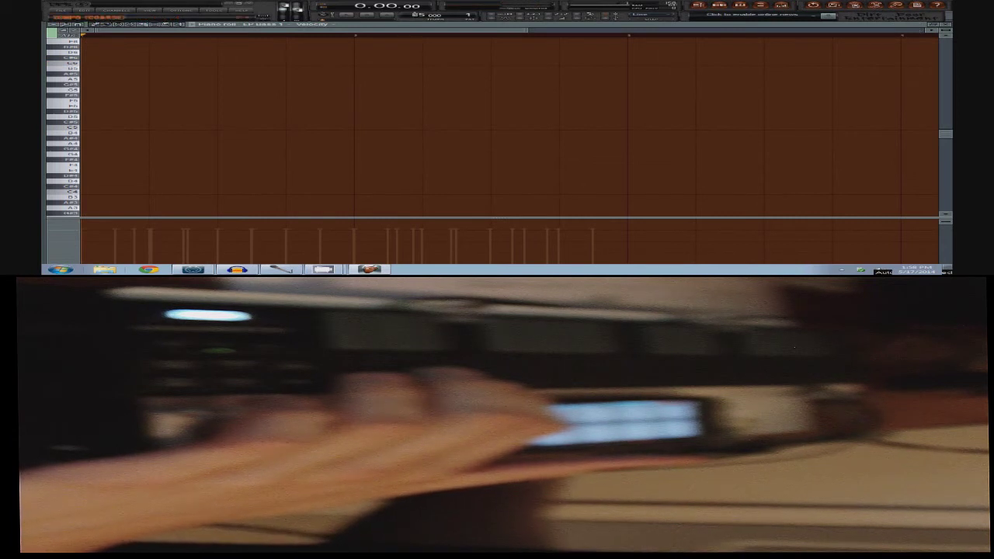
{"action": "left_click", "coordinate": [399, 16]}
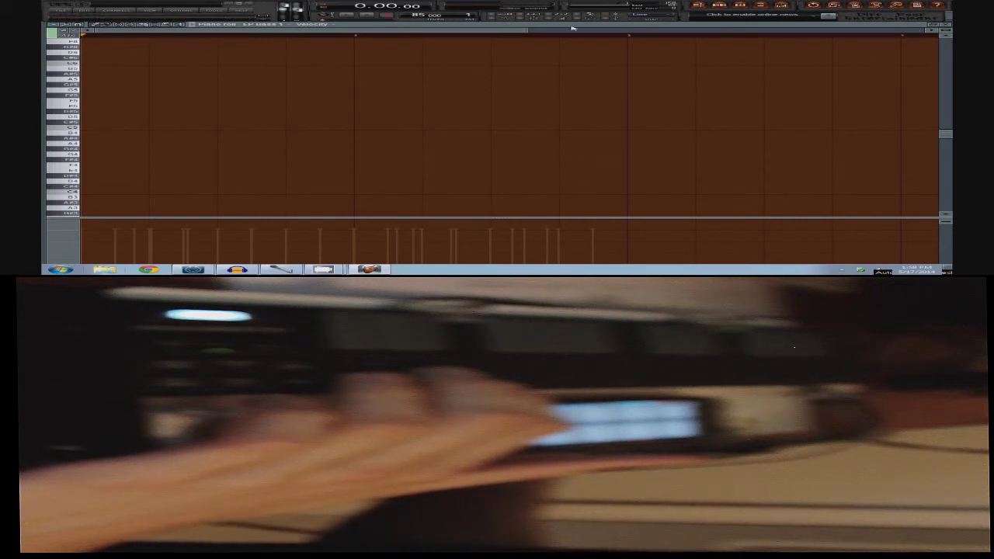
{"action": "left_click", "coordinate": [531, 19]}
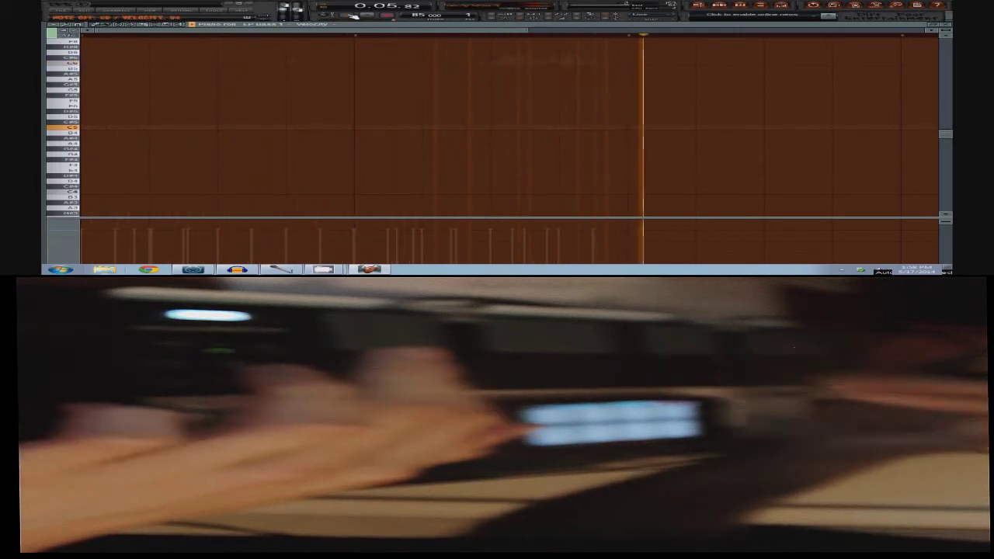
{"action": "key", "text": "space"}
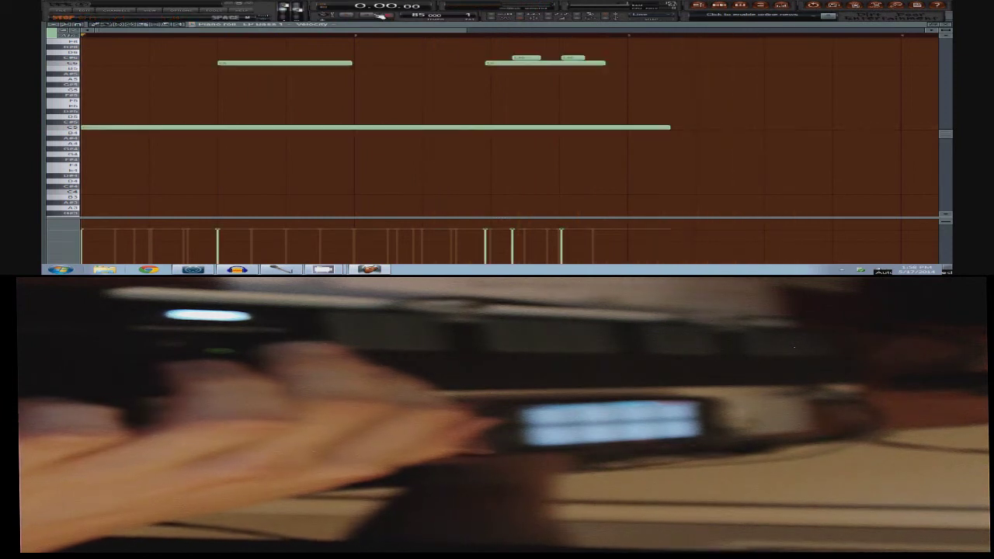
Step: Trim the sustained C5 bass note to the end of bar two and nudge the second bar's C6 and first C#6 notes slightly later
{"action": "left_click_drag", "start_coordinate": [670, 127], "coordinate": [625, 133]}
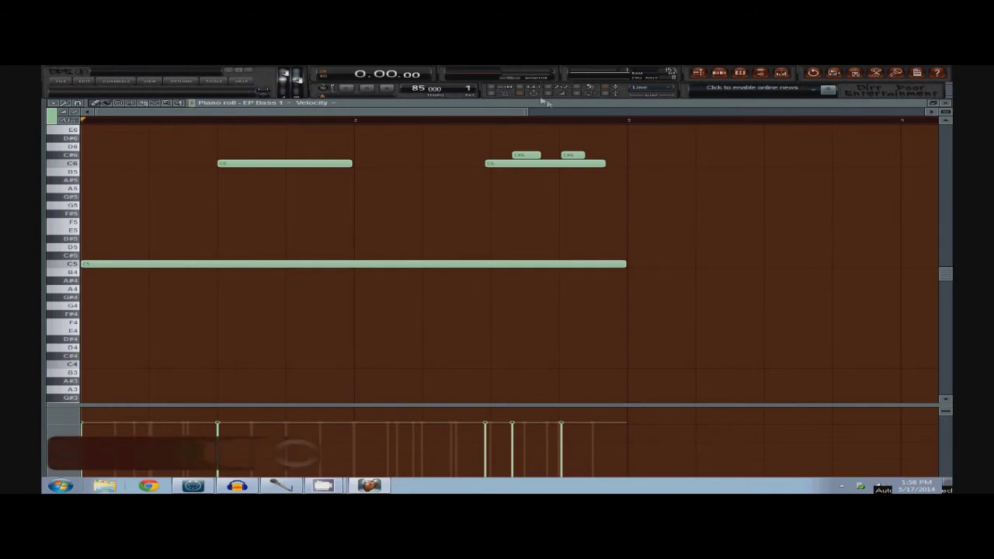
{"action": "left_click", "coordinate": [347, 89]}
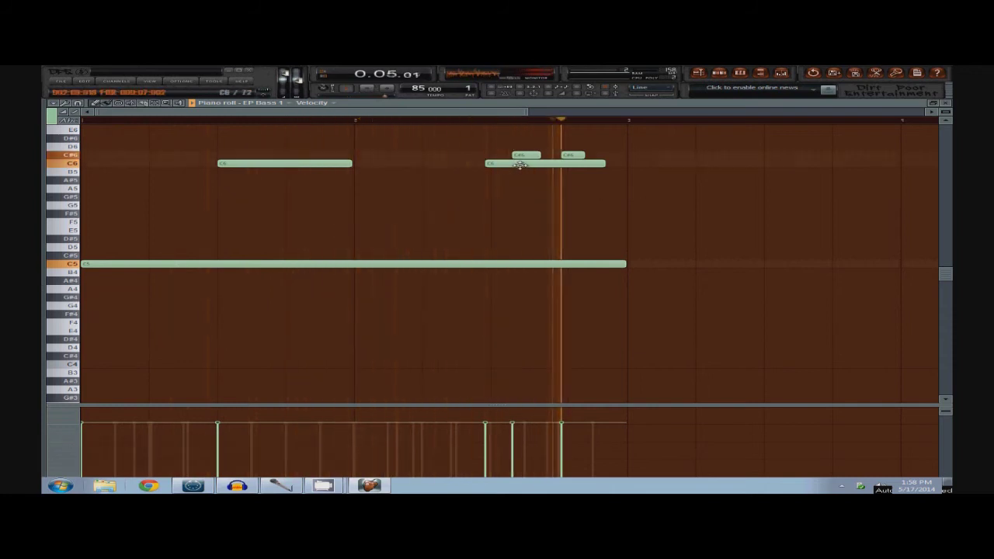
{"action": "left_click_drag", "start_coordinate": [520, 164], "coordinate": [537, 153]}
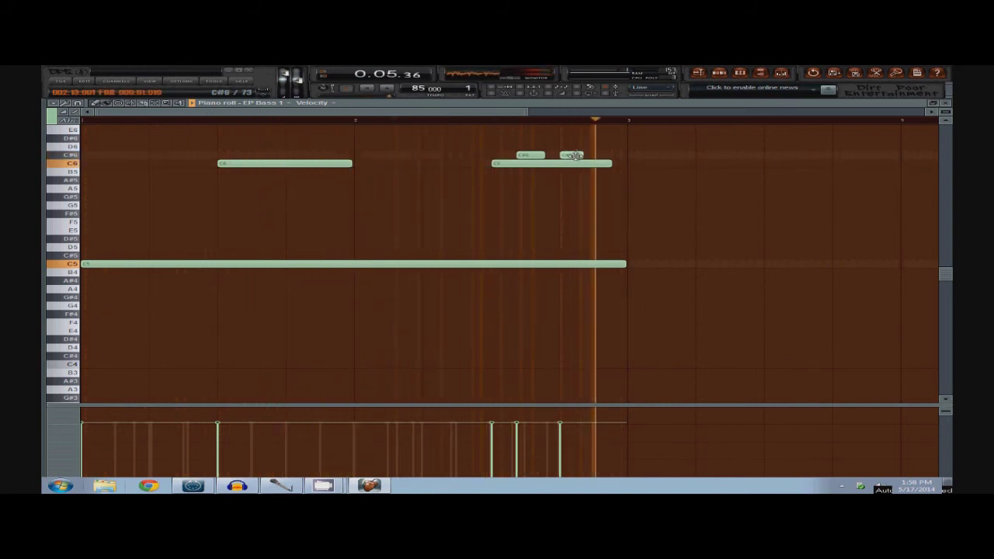
{"action": "key", "text": "F7"}
{"action": "key", "text": "space"}
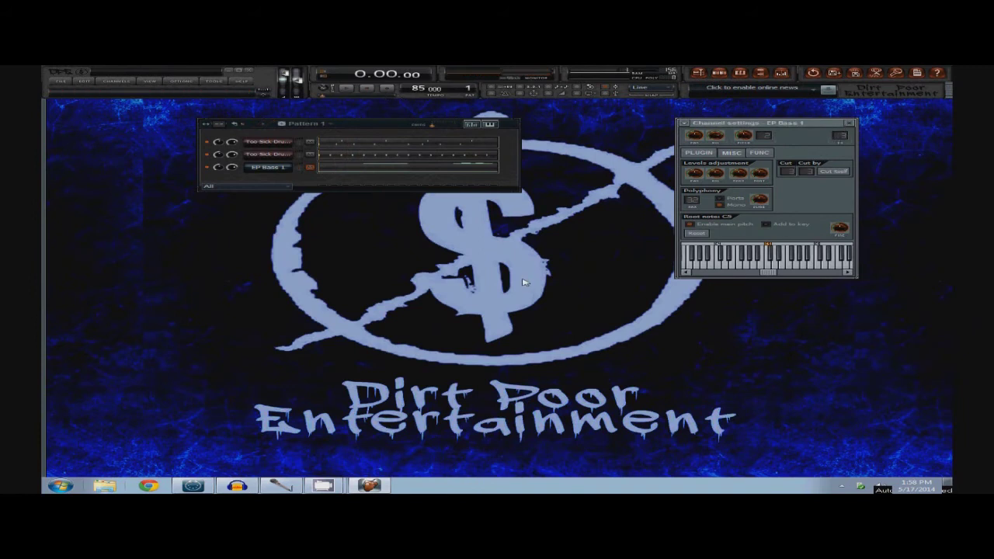
Step: Load Gross Beat into the first effect slot of mixer Insert 3 and apply its Trance Gt 2 volume preset
{"action": "left_click", "coordinate": [779, 73]}
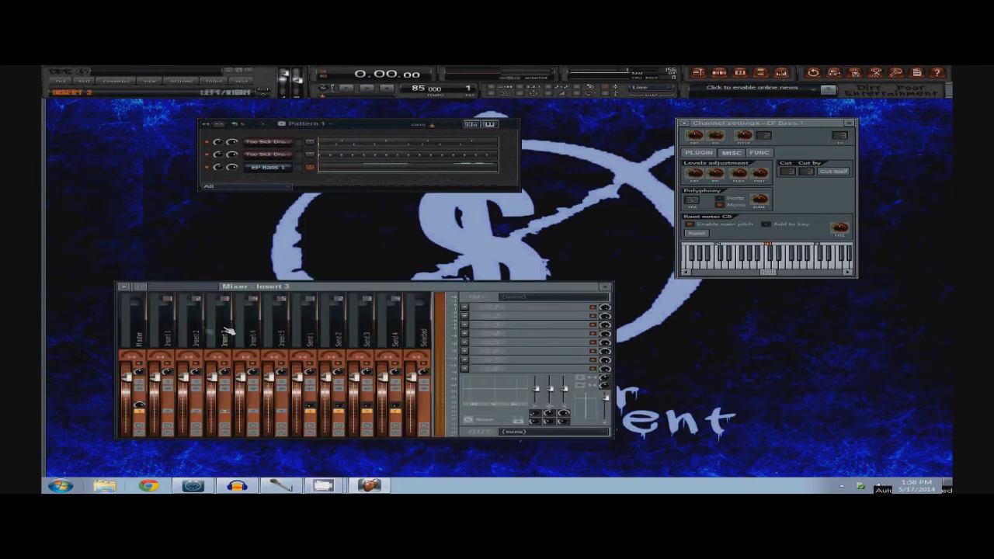
{"action": "left_click", "coordinate": [464, 306]}
{"action": "mouse_move", "coordinate": [482, 316]}
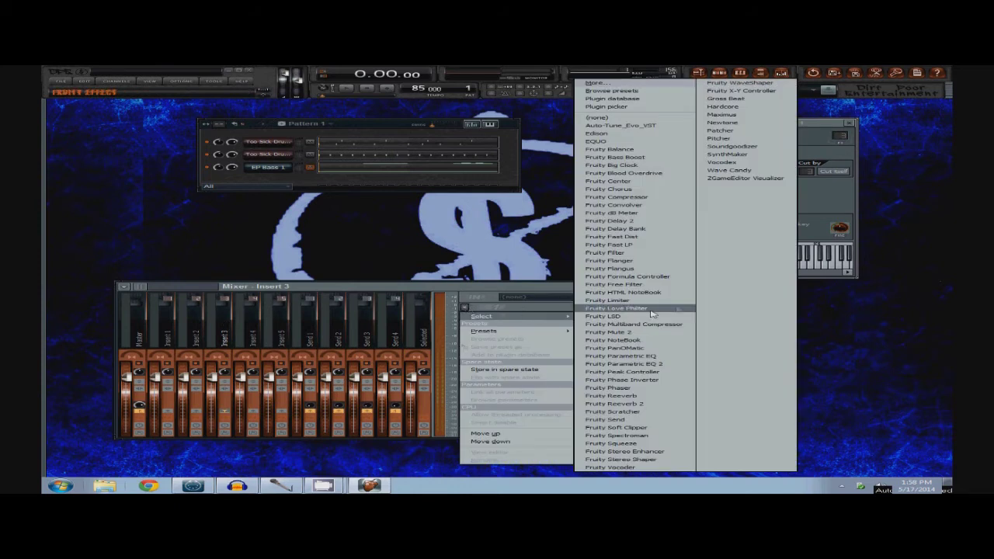
{"action": "left_click", "coordinate": [726, 99]}
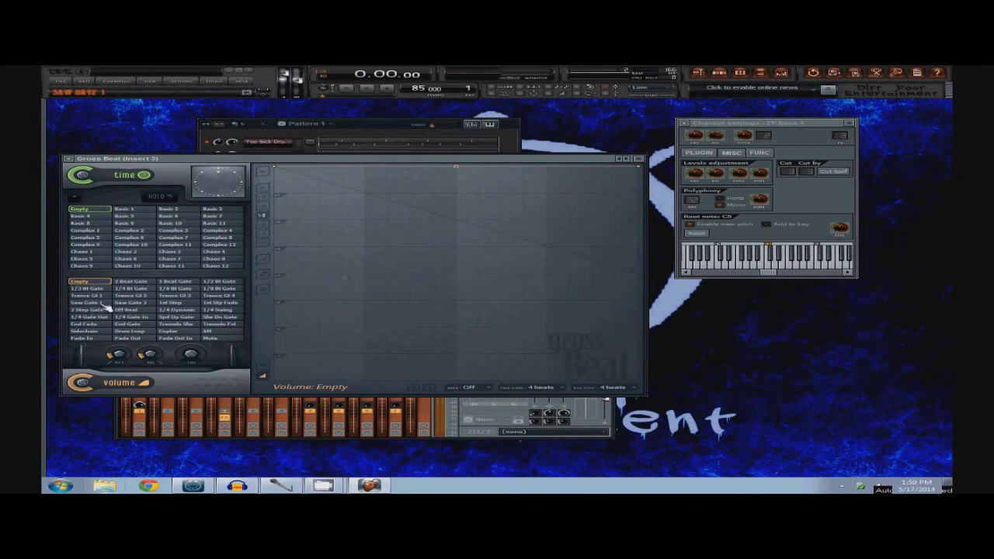
{"action": "left_click", "coordinate": [139, 296]}
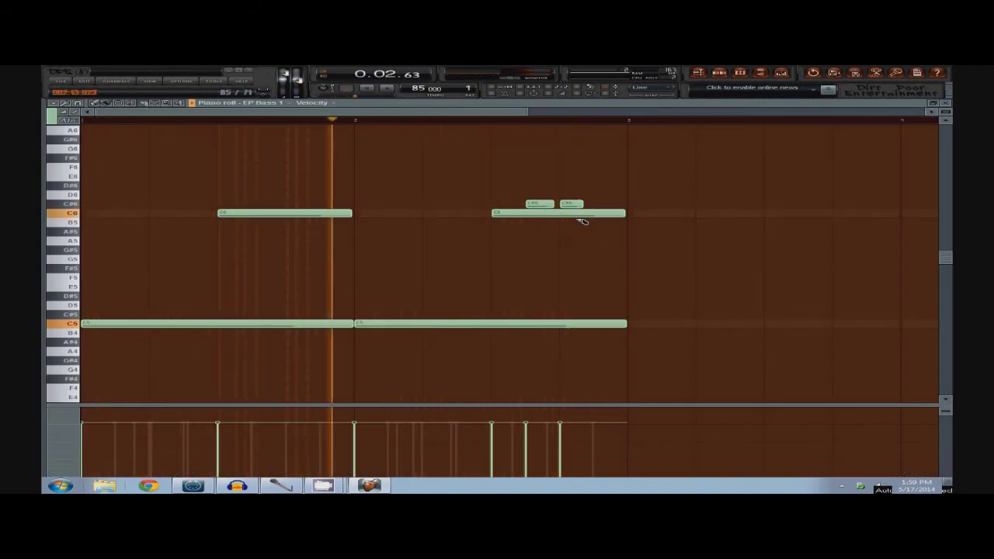
Step: Split the second bar's C6 bass note at the start of the second C#6 and audition the gated pattern
{"action": "left_click", "coordinate": [559, 217]}
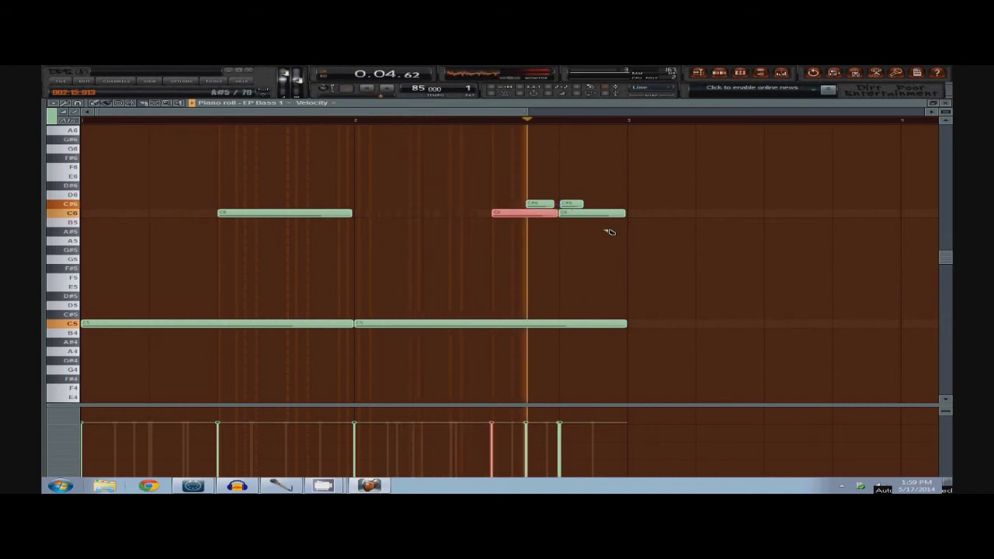
{"action": "key", "text": "F7"}
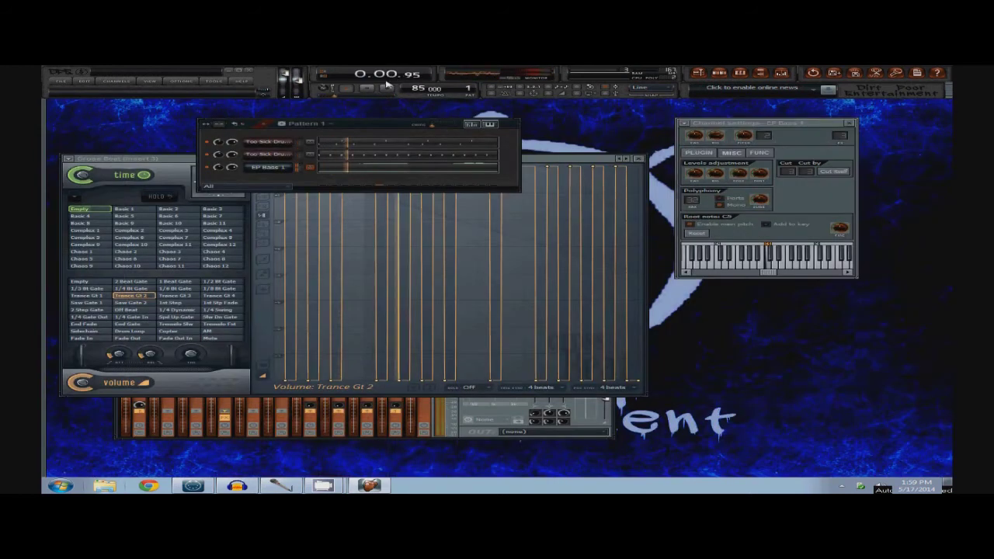
{"action": "key", "text": "space"}
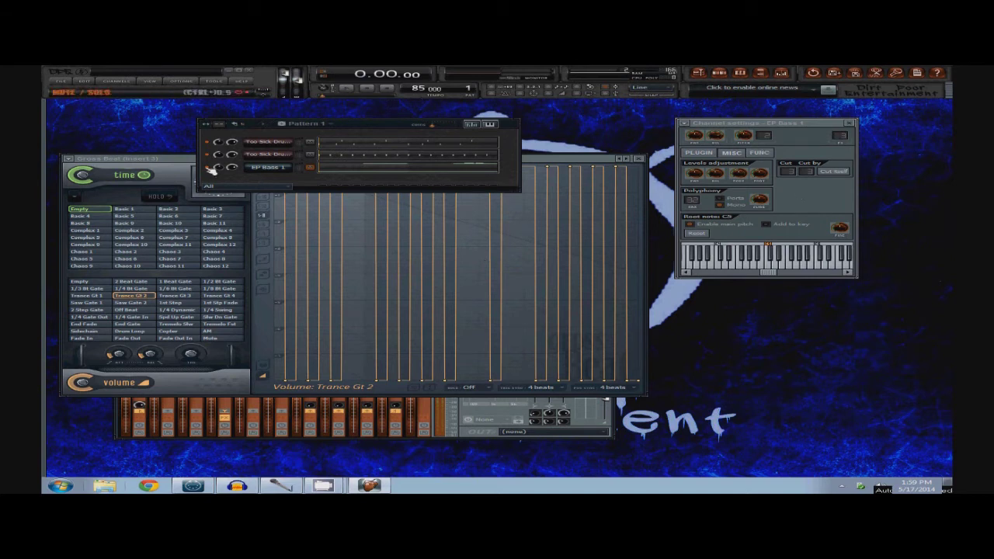
{"action": "left_click", "coordinate": [639, 158]}
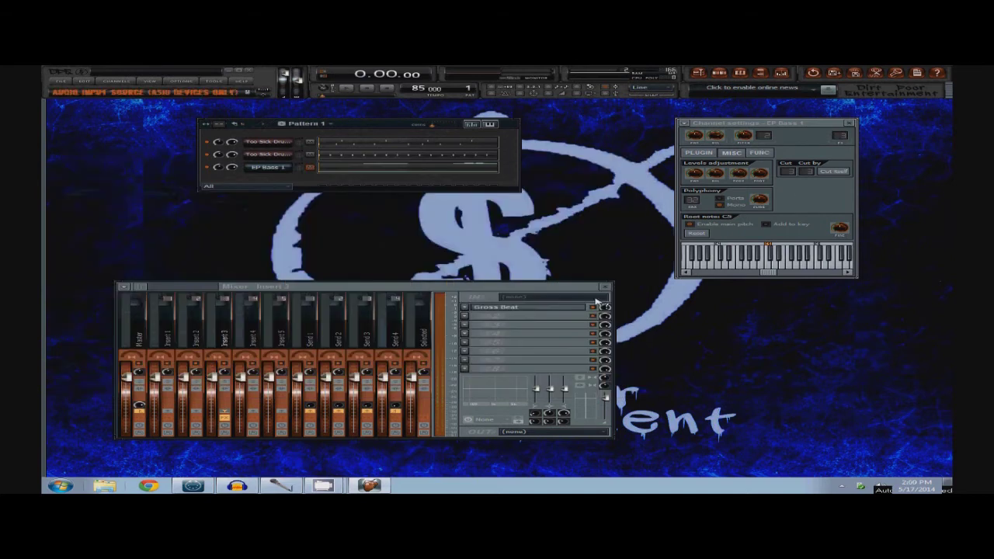
{"action": "left_click", "coordinate": [346, 88]}
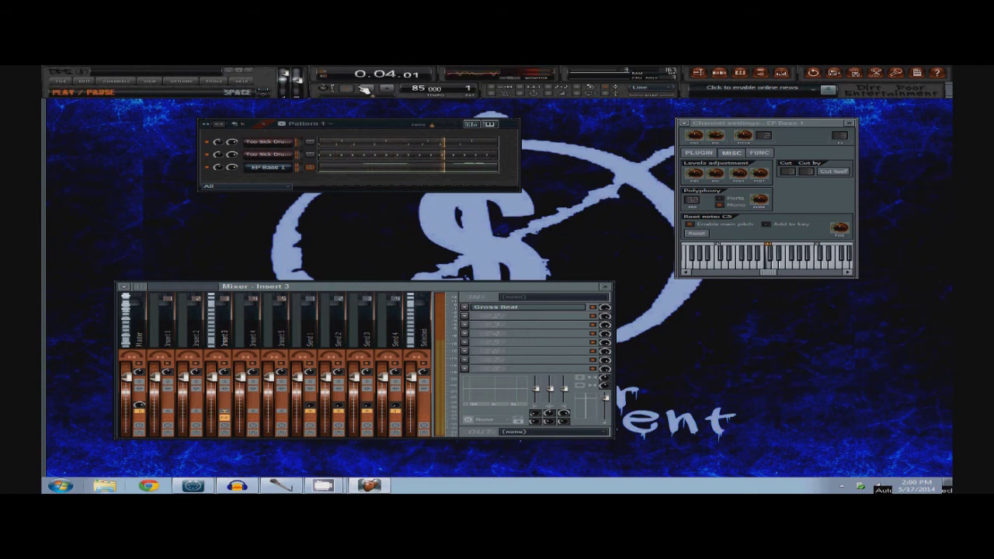
{"action": "left_click", "coordinate": [386, 90]}
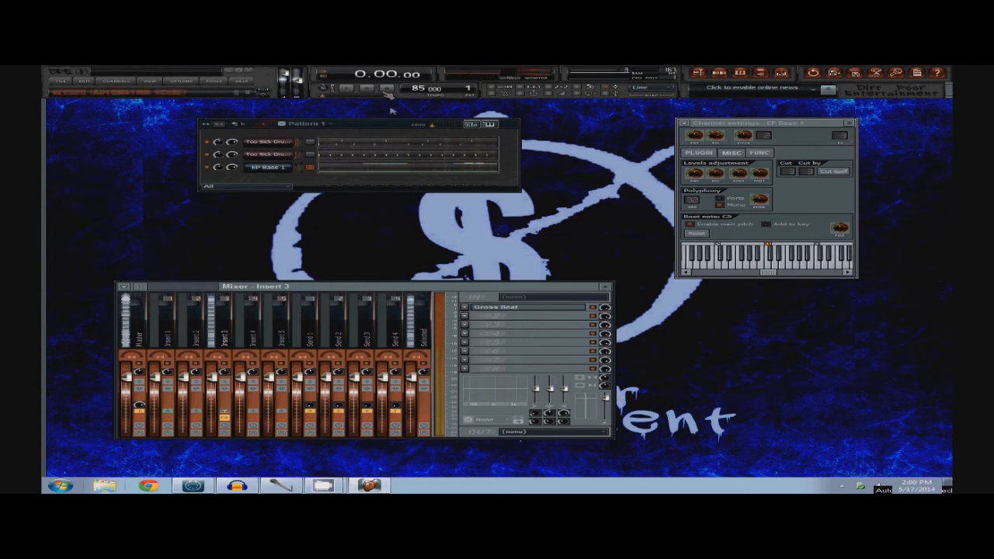
Step: Clone Pattern 1 from the current project's pattern list, and clone the resulting copy as well
{"action": "key", "text": "F5"}
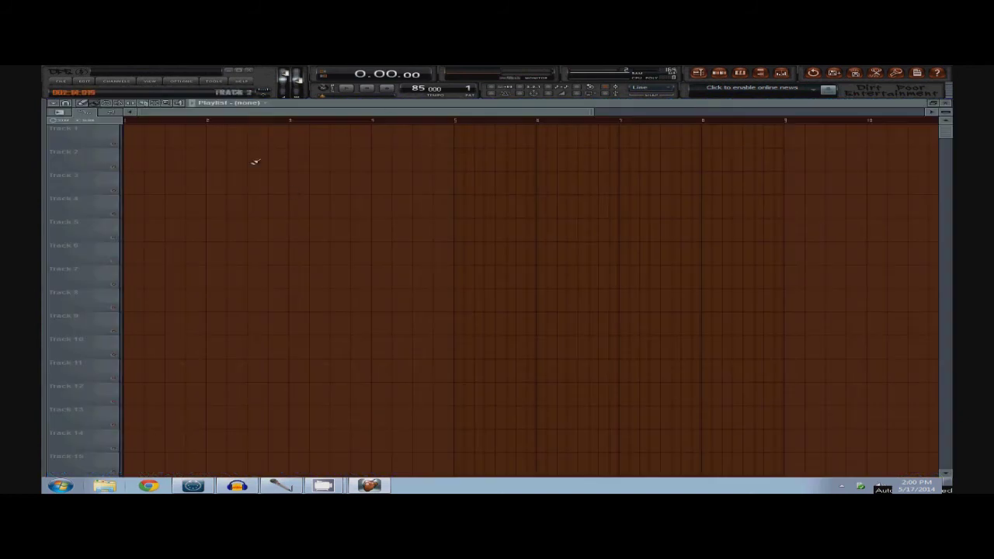
{"action": "key", "text": "F5"}
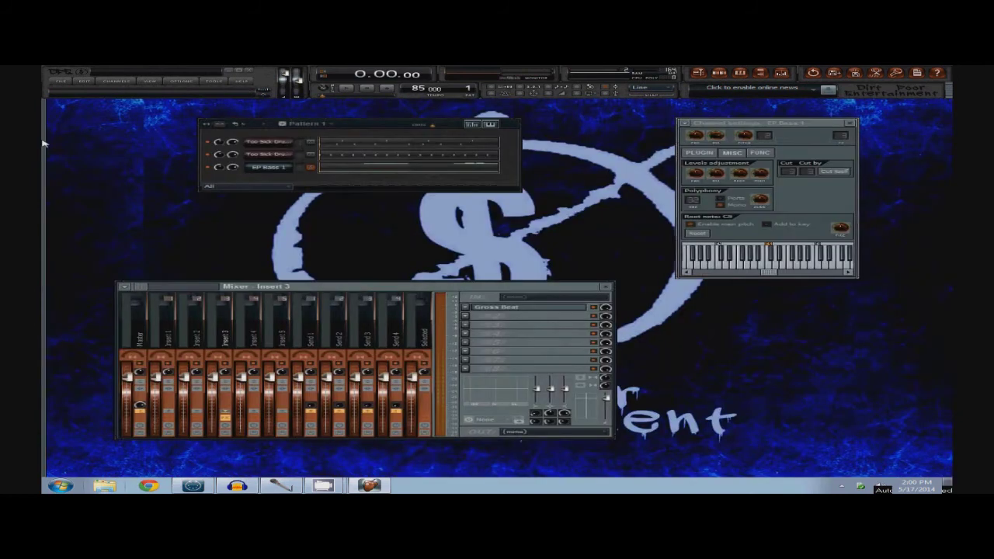
{"action": "key", "text": "alt+F8"}
{"action": "left_click", "coordinate": [122, 138]}
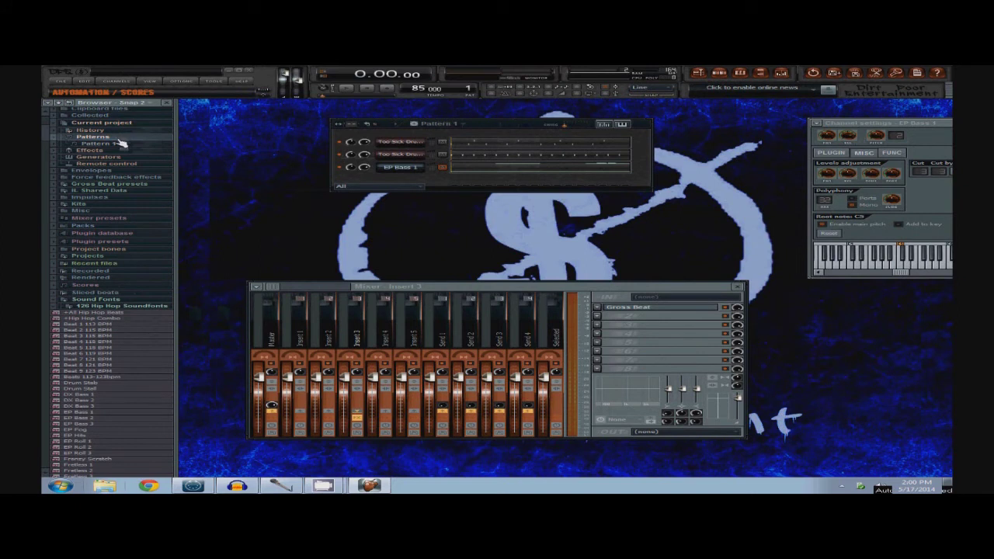
{"action": "right_click", "coordinate": [122, 144]}
{"action": "left_click", "coordinate": [155, 189]}
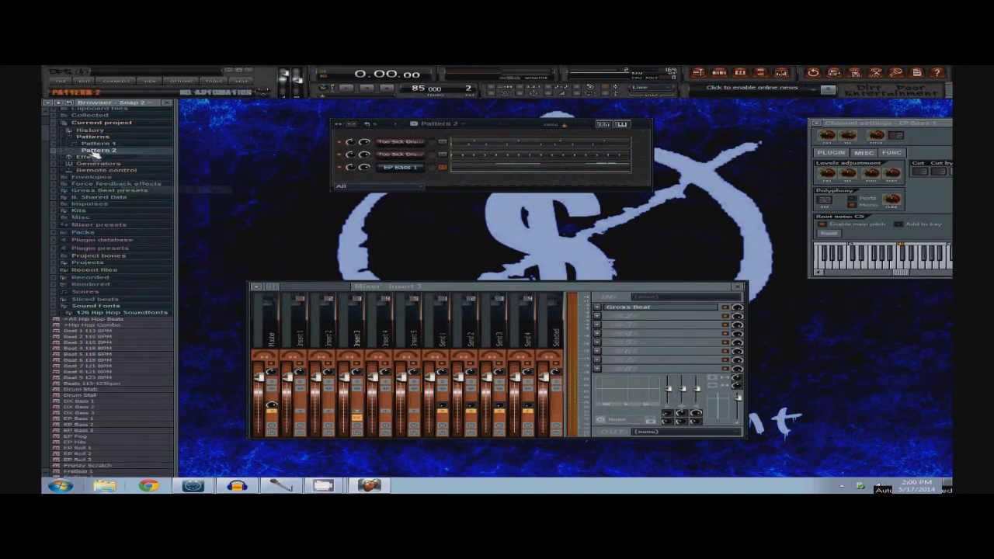
{"action": "right_click", "coordinate": [96, 151]}
{"action": "left_click", "coordinate": [155, 195]}
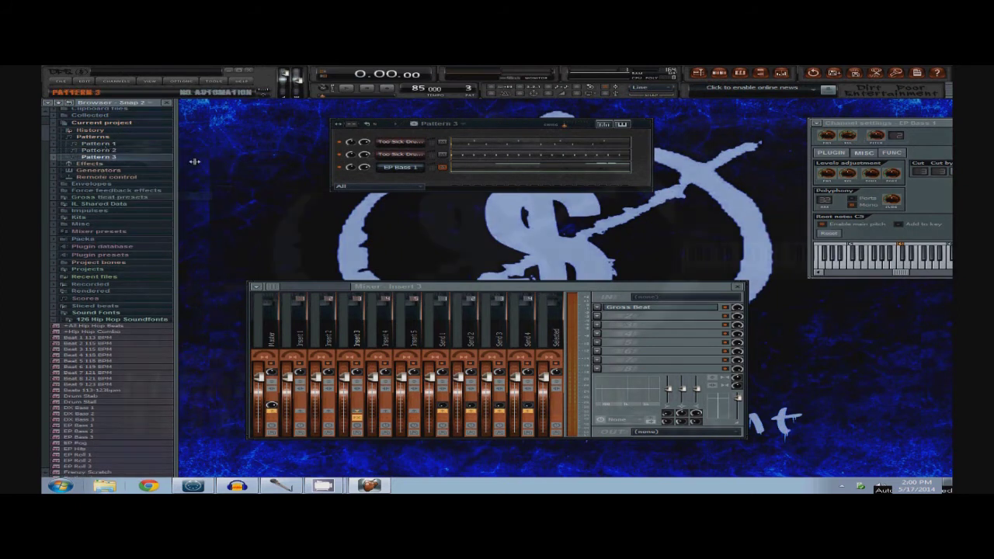
{"action": "key", "text": "alt+F8"}
Step: Remove all Lo Tom notes from the Too Sick Drum Kit #2 channel in Pattern 1
{"action": "left_click", "coordinate": [396, 156]}
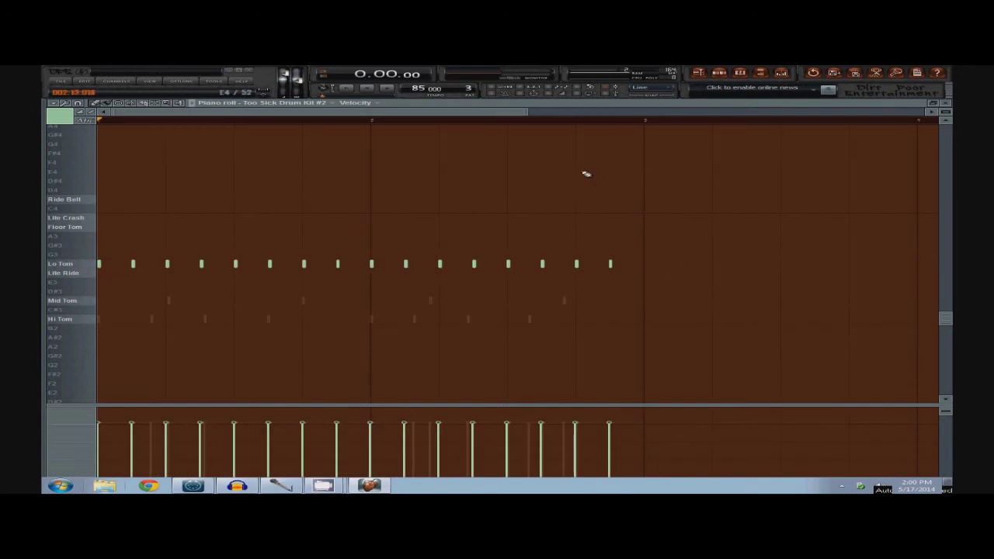
{"action": "left_click", "coordinate": [945, 102]}
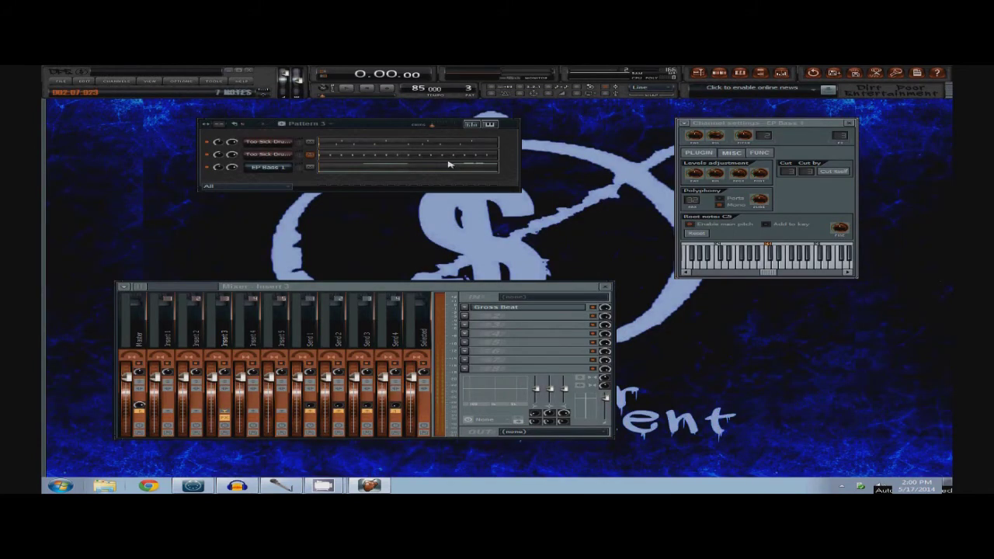
{"action": "left_click", "coordinate": [361, 155]}
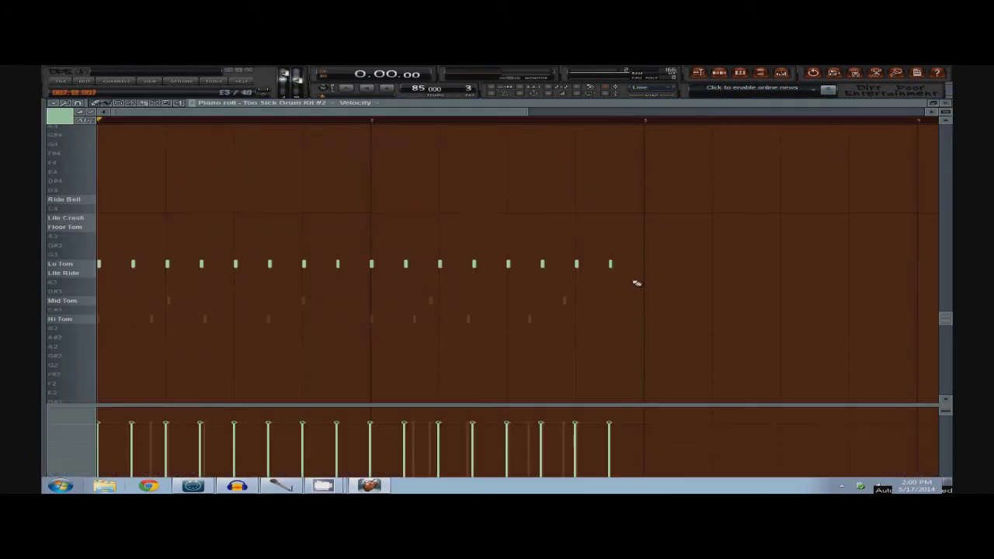
{"action": "key", "text": "F7"}
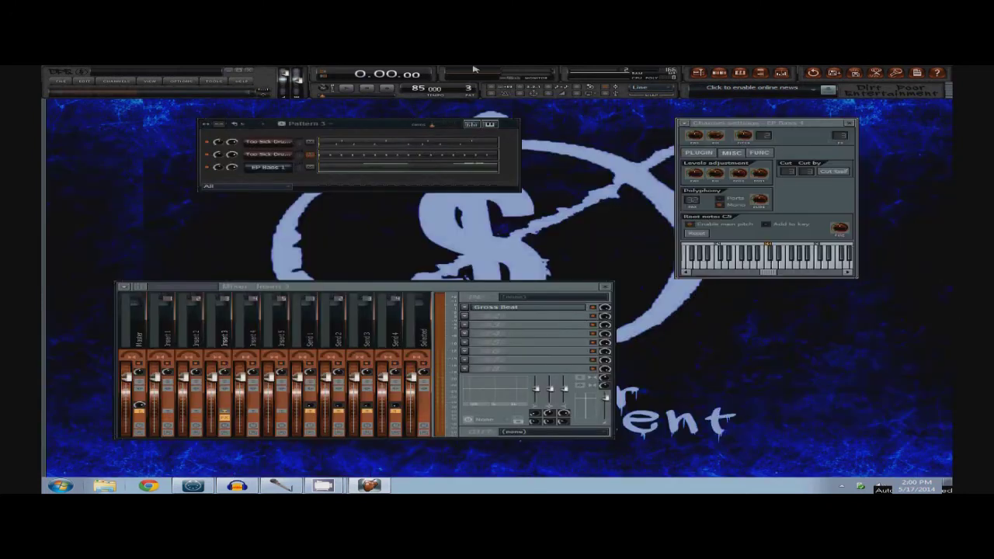
{"action": "key", "text": "F7"}
{"action": "key", "text": "ctrl+alt+z"}
{"action": "key", "text": "ctrl+alt+z"}
{"action": "key", "text": "ctrl+alt+z"}
{"action": "key", "text": "ctrl+alt+z"}
{"action": "key", "text": "ctrl+alt+z"}
{"action": "key", "text": "ctrl+alt+z"}
{"action": "key", "text": "ctrl+alt+z"}
{"action": "key", "text": "ctrl+alt+z"}
{"action": "key", "text": "ctrl+alt+z"}
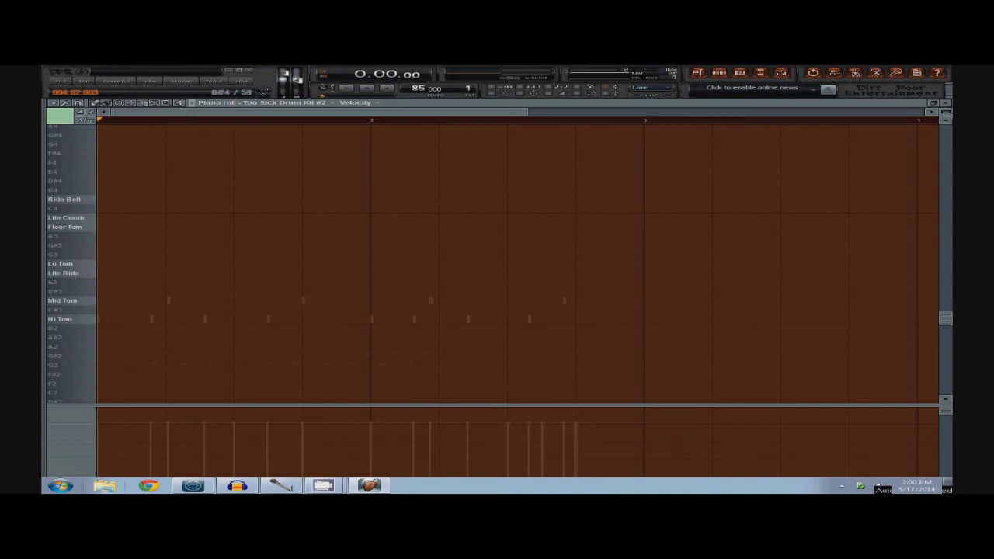
Step: Remove all Hi Tom notes from the Too Sick Drum Kit channel in Pattern 1, keep its Mid Tom hits, and play the pattern
{"action": "key", "text": "F7"}
{"action": "key", "text": "F7"}
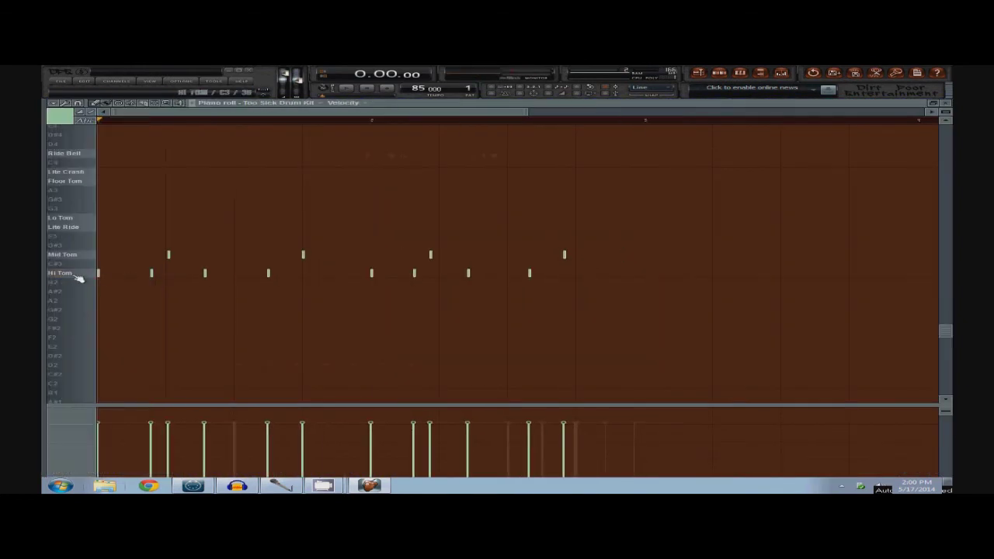
{"action": "key", "text": "ctrl+alt+z"}
{"action": "key", "text": "ctrl+alt+z"}
{"action": "key", "text": "ctrl+alt+z"}
{"action": "key", "text": "ctrl+alt+z"}
{"action": "key", "text": "ctrl+alt+z"}
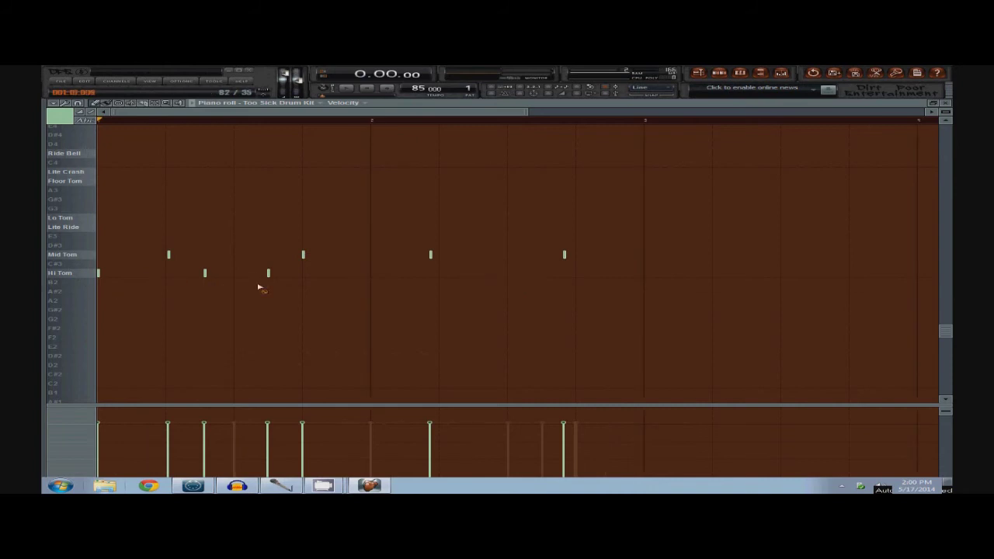
{"action": "left_click", "coordinate": [351, 90]}
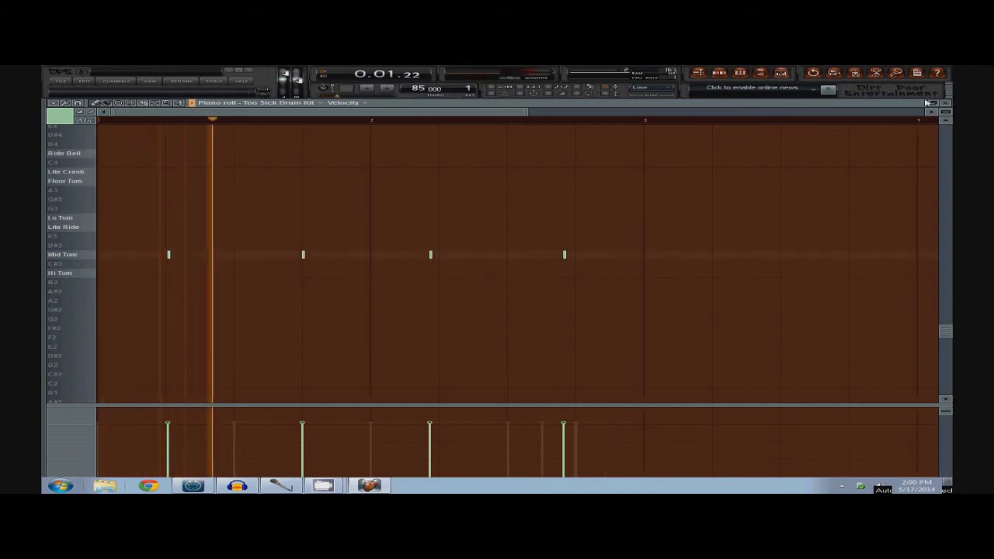
{"action": "key", "text": "F7"}
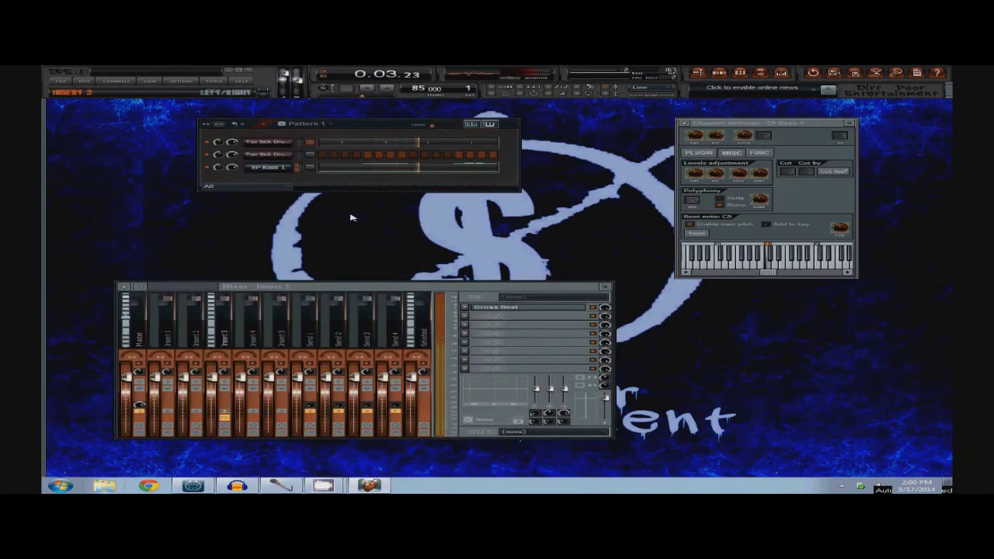
Step: Place two Pattern 1 clips on Track 1 of the playlist at bars 1 and 3, and make Pattern 2 active
{"action": "key", "text": "F5"}
{"action": "left_click", "coordinate": [173, 133]}
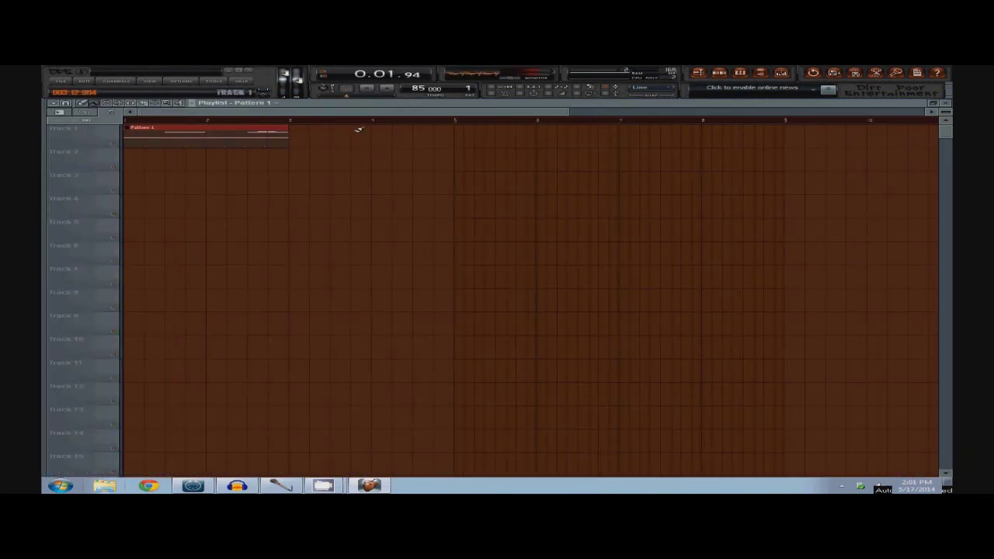
{"action": "left_click_drag", "start_coordinate": [350, 139], "coordinate": [348, 138]}
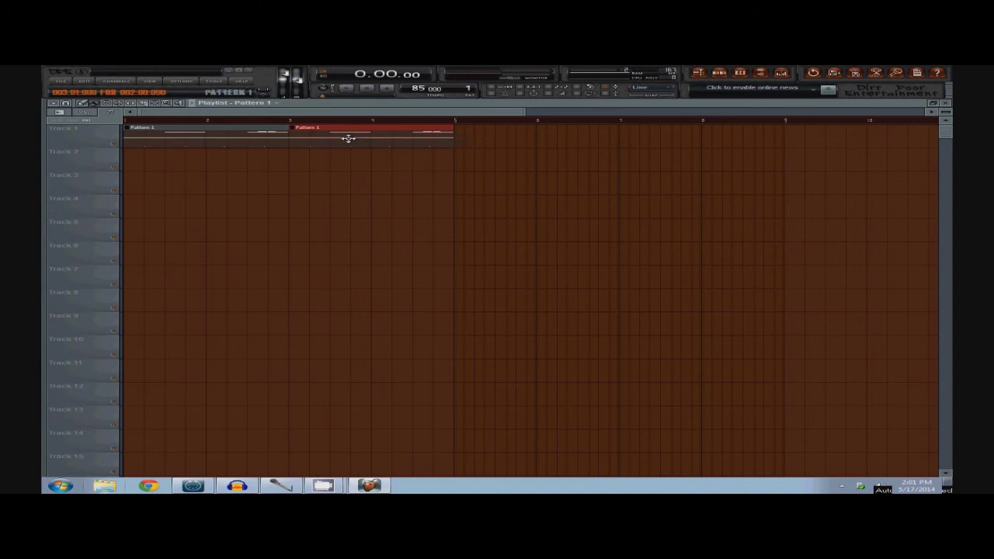
{"action": "left_click", "coordinate": [941, 101]}
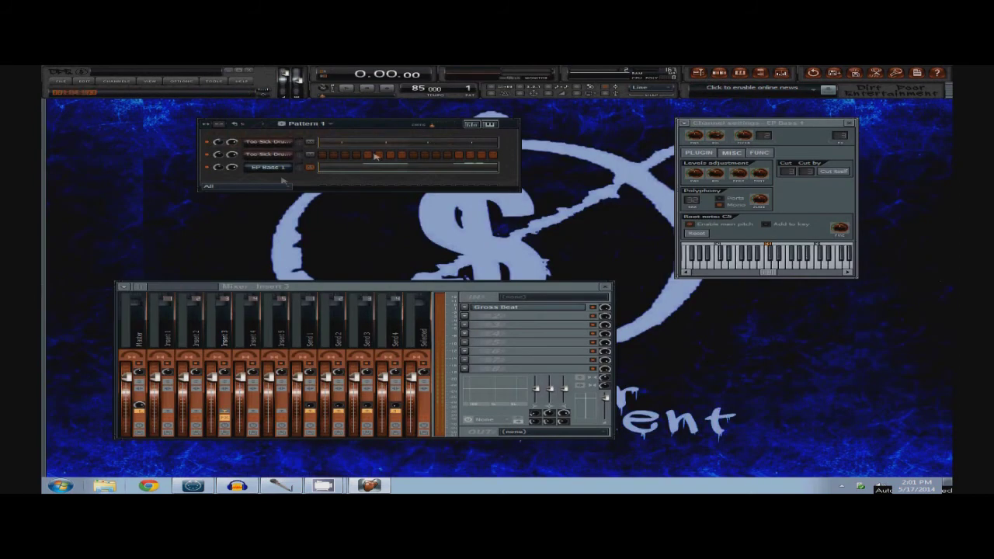
{"action": "scroll", "coordinate": [468, 89], "scroll_direction": "up", "scroll_amount": 1}
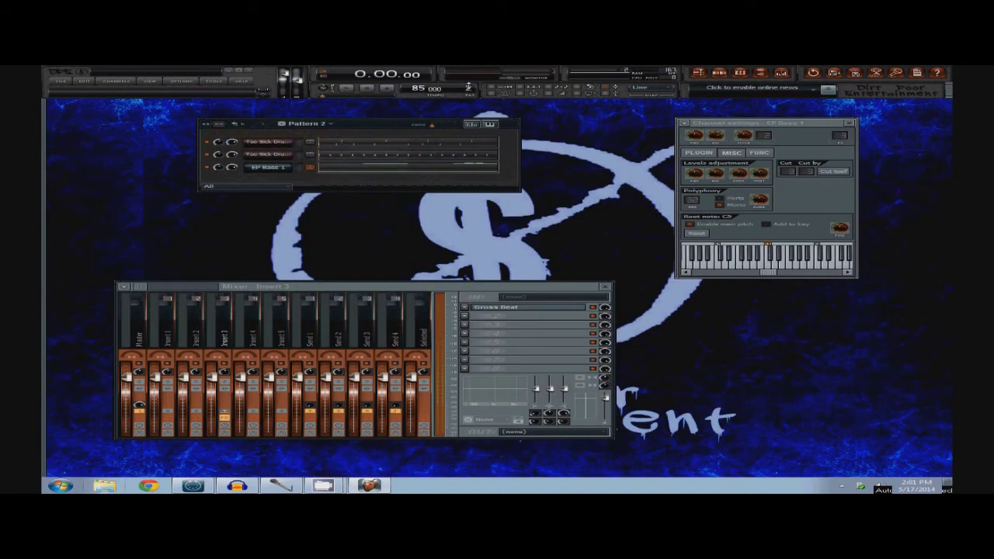
{"action": "key", "text": "F5"}
{"action": "left_click", "coordinate": [462, 139]}
{"action": "right_click", "coordinate": [536, 138]}
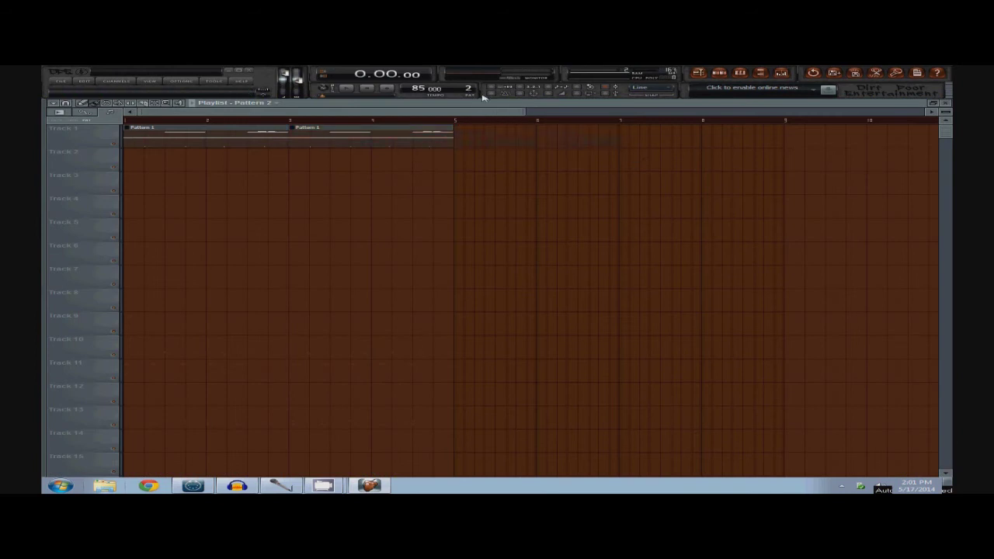
{"action": "left_click", "coordinate": [466, 130]}
{"action": "right_click", "coordinate": [540, 140]}
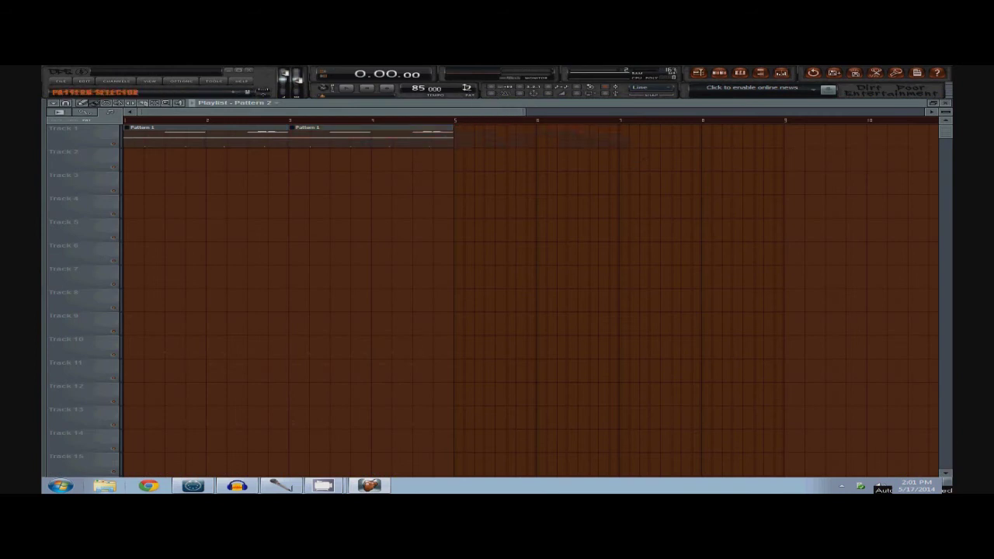
Step: Place three Pattern 2 clips back to back on Track 1 at bars 5, 7 and 9, and play the arrangement from the start
{"action": "left_click", "coordinate": [520, 160]}
{"action": "left_click_drag", "start_coordinate": [520, 160], "coordinate": [518, 138]}
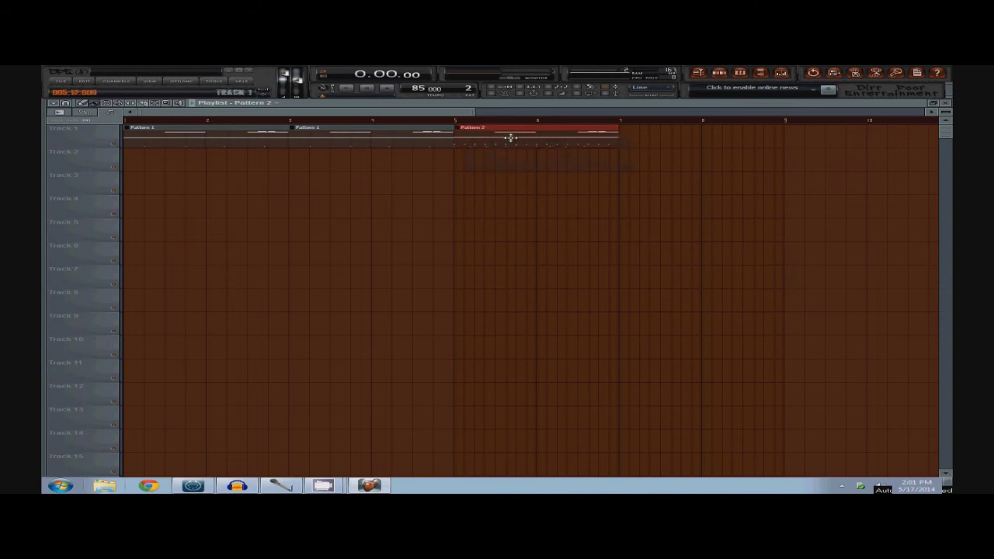
{"action": "left_click", "coordinate": [643, 137]}
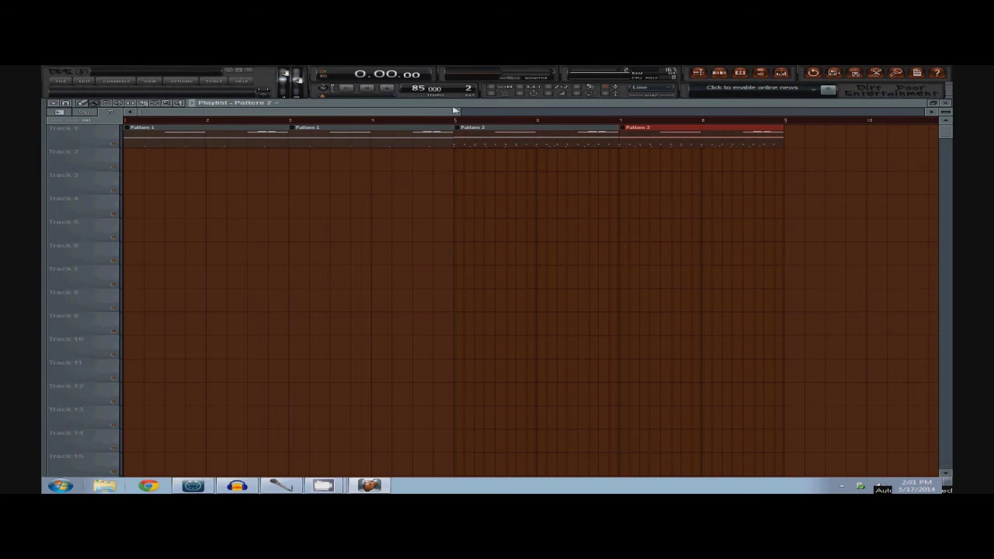
{"action": "left_click_drag", "start_coordinate": [382, 112], "coordinate": [427, 116]}
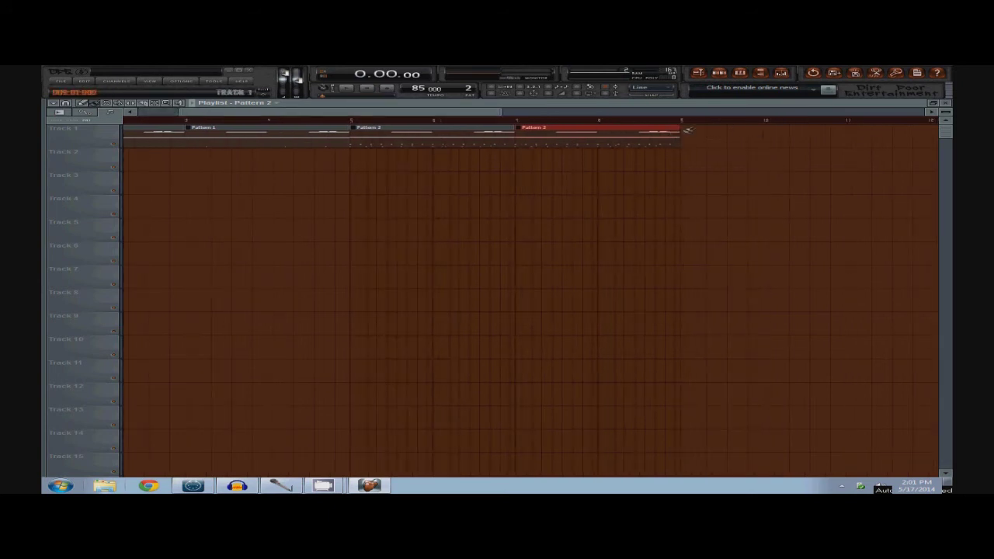
{"action": "left_click", "coordinate": [730, 131]}
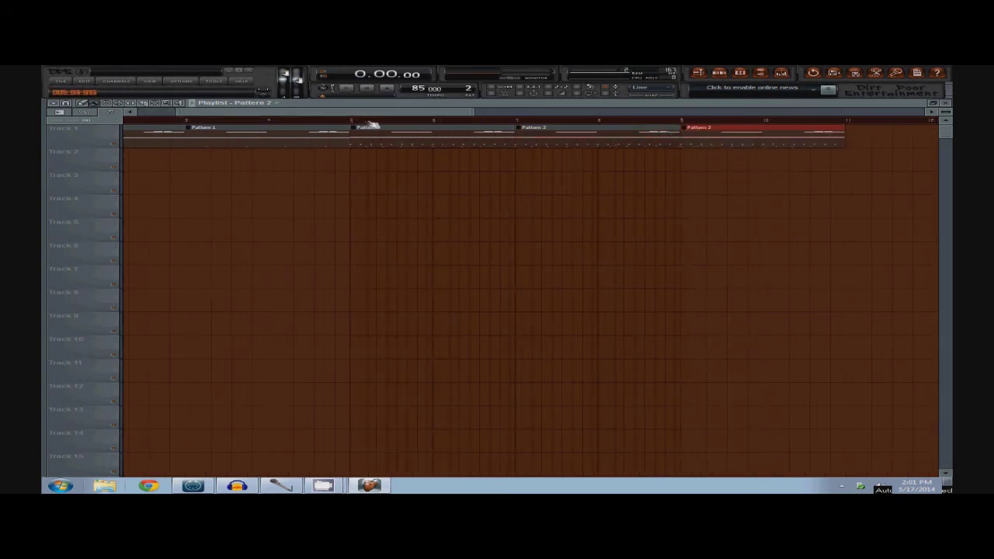
{"action": "left_click_drag", "start_coordinate": [368, 114], "coordinate": [310, 114]}
{"action": "key", "text": "space"}
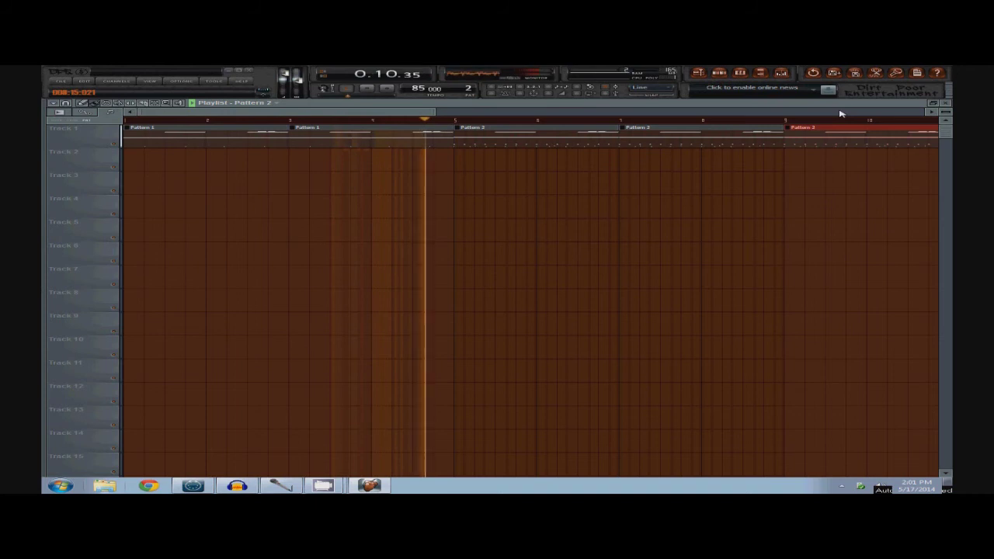
Step: Stop the arrangement playback and make Pattern 3 the active pattern in the channel rack
{"action": "left_click", "coordinate": [947, 108]}
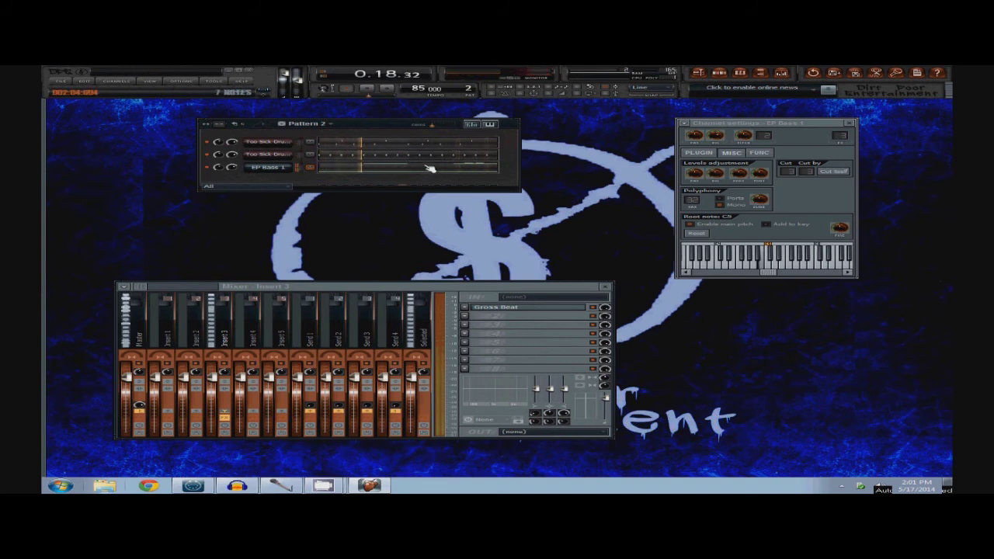
{"action": "left_click", "coordinate": [369, 91]}
{"action": "key", "text": "F5"}
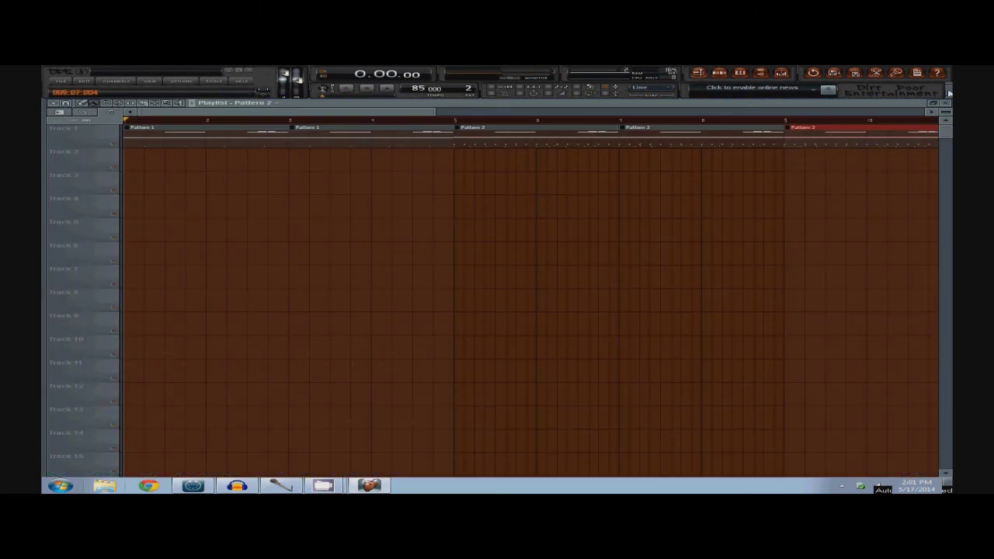
{"action": "key", "text": "F5"}
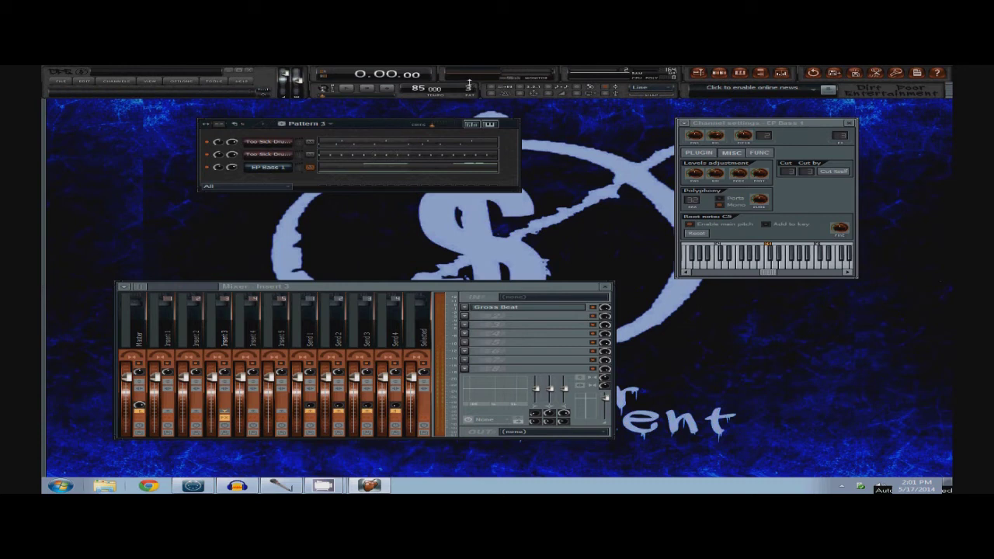
Step: Remove four hits on the same row from the second Too Sick Drum Kit channel in Pattern 3
{"action": "left_click", "coordinate": [427, 156]}
{"action": "right_click", "coordinate": [576, 264]}
{"action": "right_click", "coordinate": [267, 264]}
{"action": "right_click", "coordinate": [166, 264]}
{"action": "right_click", "coordinate": [403, 264]}
{"action": "key", "text": "F7"}
Step: Place a Pattern 3 clip on Track 1 of the playlist at bar 11 and play from just before bar 9
{"action": "key", "text": "F5"}
{"action": "left_click_drag", "start_coordinate": [335, 113], "coordinate": [458, 124]}
{"action": "left_click", "coordinate": [663, 134]}
{"action": "mouse_move", "coordinate": [663, 133]}
{"action": "left_mouse_down"}
{"action": "mouse_move", "coordinate": [648, 134]}
{"action": "mouse_move", "coordinate": [644, 155]}
{"action": "mouse_move", "coordinate": [661, 156]}
{"action": "mouse_move", "coordinate": [651, 130]}
{"action": "left_mouse_up"}
{"action": "left_click", "coordinate": [442, 120]}
{"action": "key", "text": "space"}
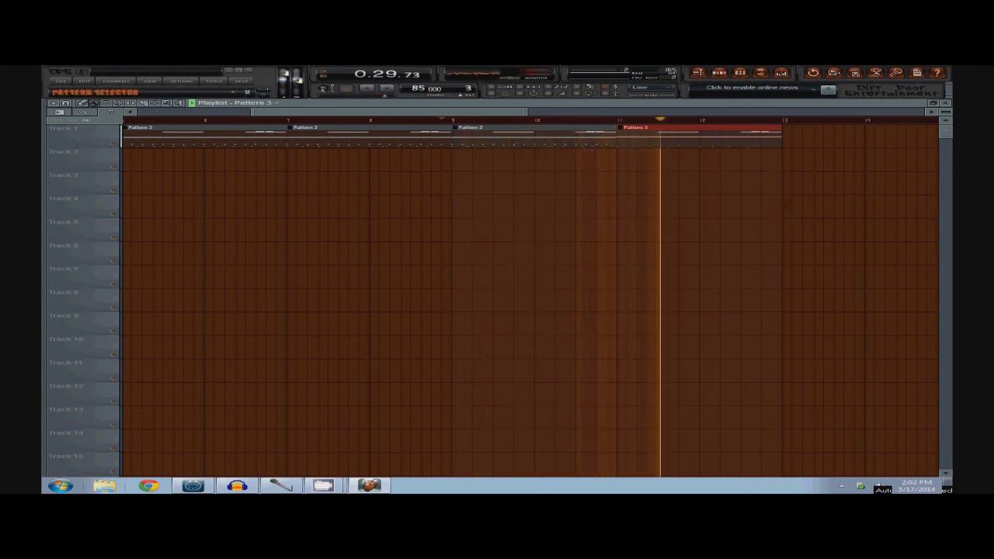
Step: Place a Pattern 2 clip on Track 1 at bar 13 and make Pattern 3 active again
{"action": "left_click", "coordinate": [480, 132]}
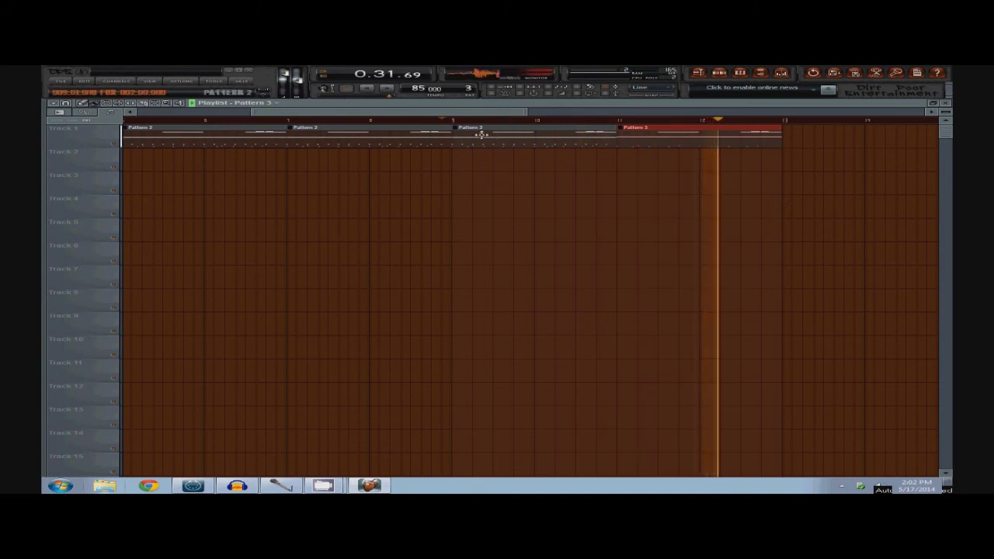
{"action": "left_click", "coordinate": [800, 137]}
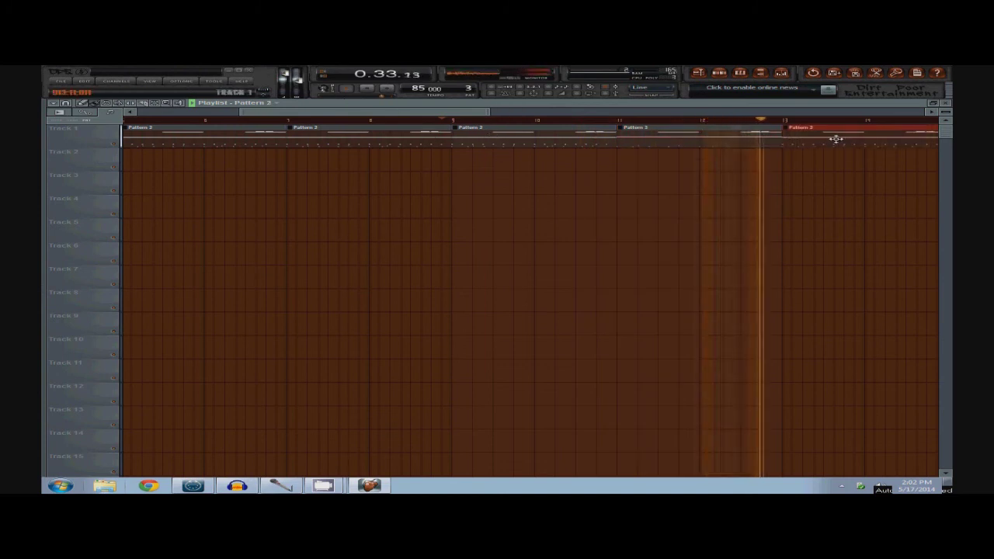
{"action": "left_click", "coordinate": [773, 128]}
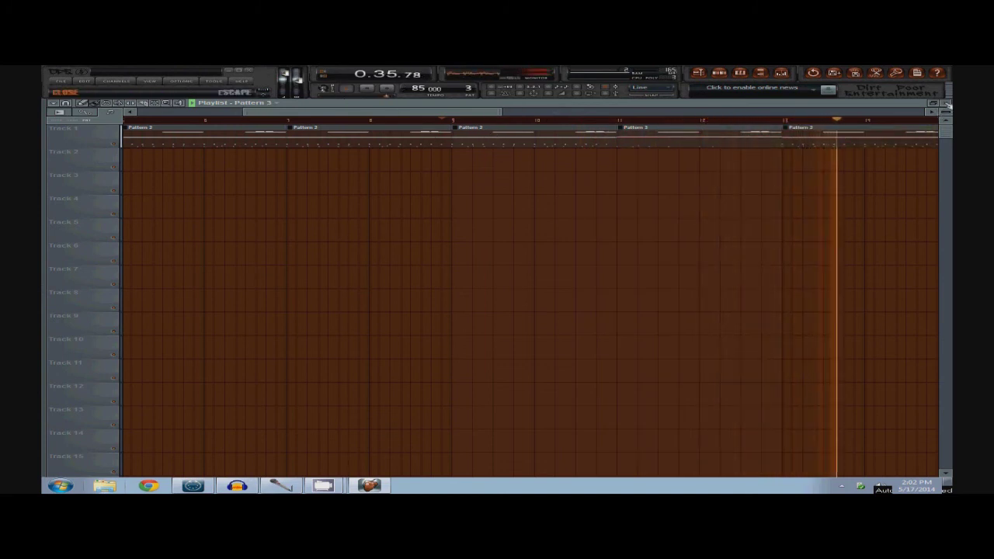
Step: Set the stopped playhead just before bar 9, review the Track 1 clips across the arrangement, and close the playlist
{"action": "left_click", "coordinate": [440, 120]}
{"action": "left_click_drag", "start_coordinate": [381, 115], "coordinate": [243, 115]}
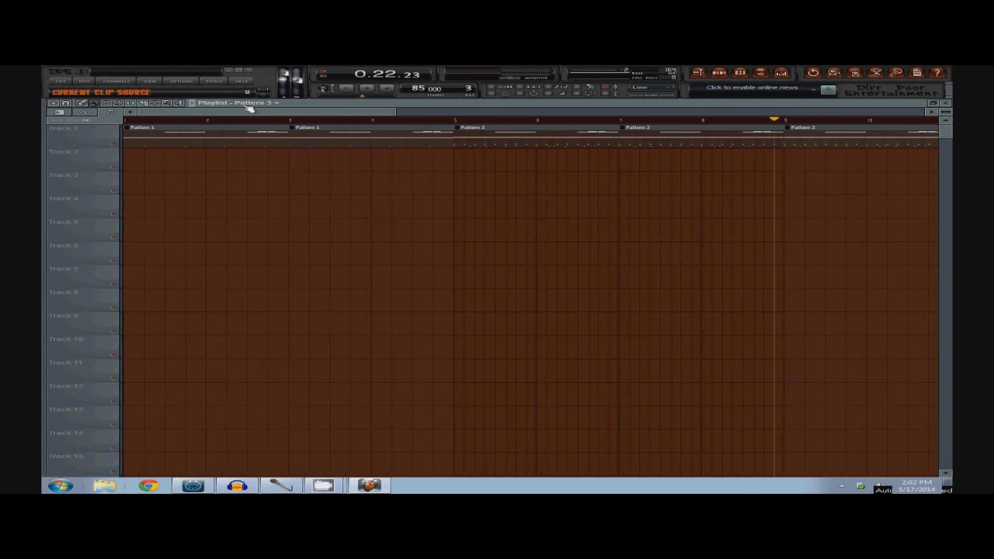
{"action": "left_click_drag", "start_coordinate": [250, 108], "coordinate": [590, 114]}
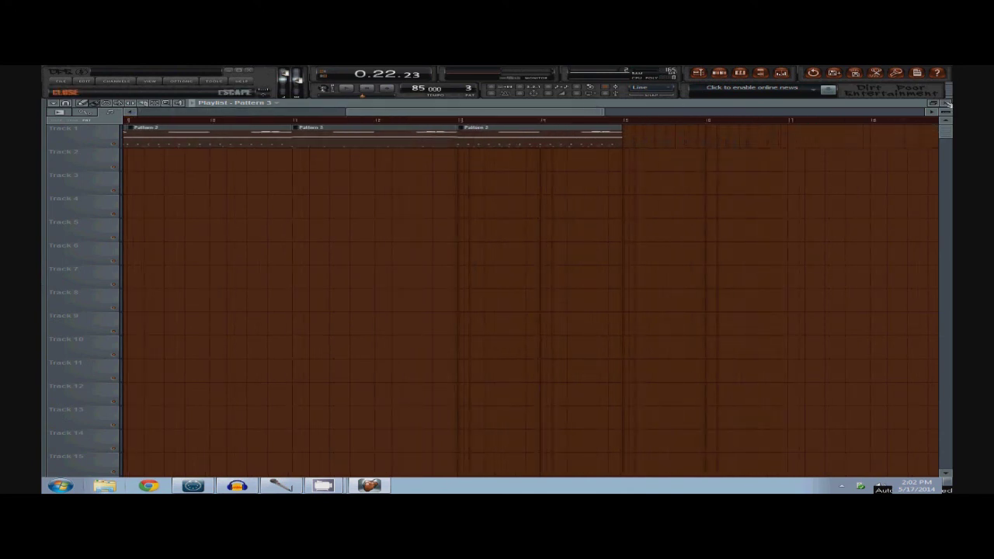
{"action": "left_click", "coordinate": [947, 103]}
{"action": "key", "text": "F5"}
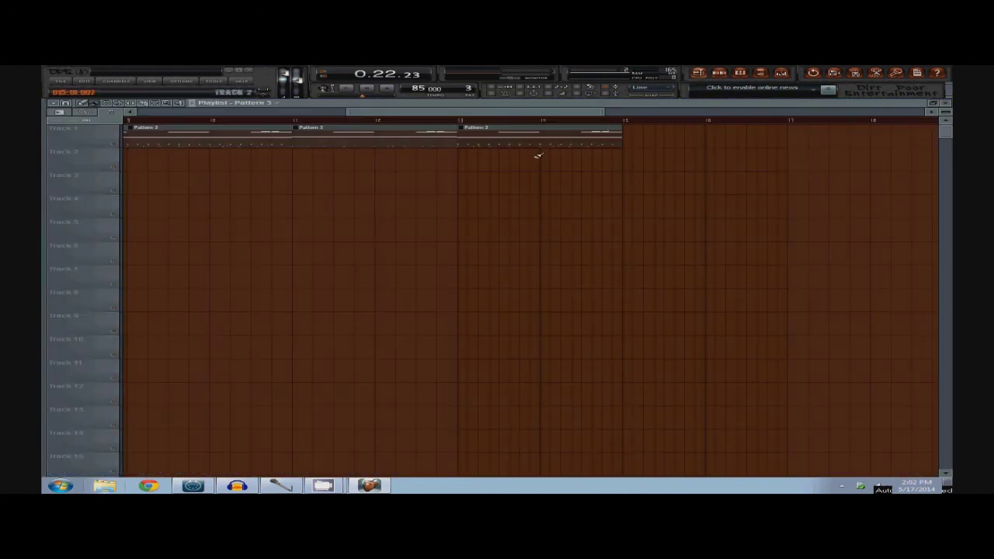
{"action": "left_click_drag", "start_coordinate": [475, 115], "coordinate": [280, 117]}
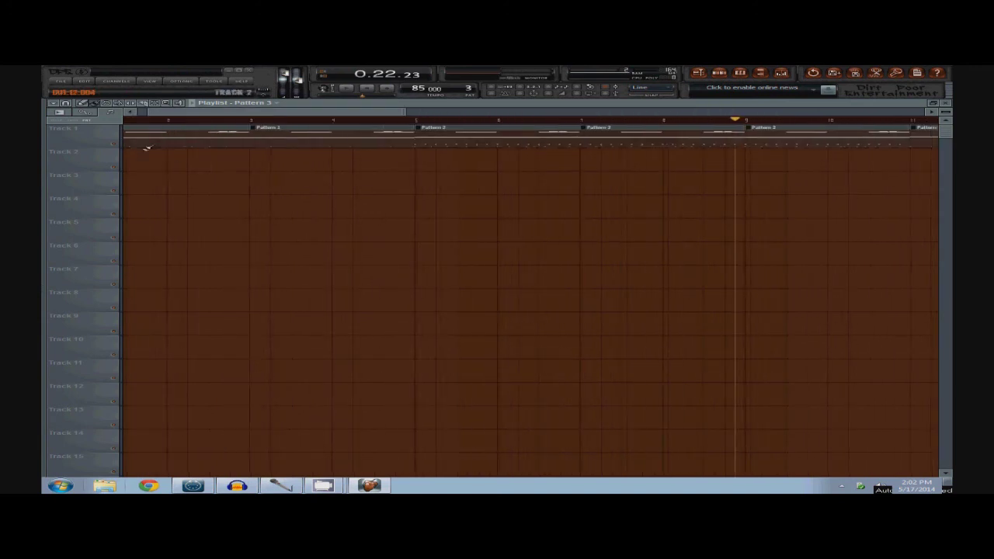
{"action": "left_click", "coordinate": [945, 106]}
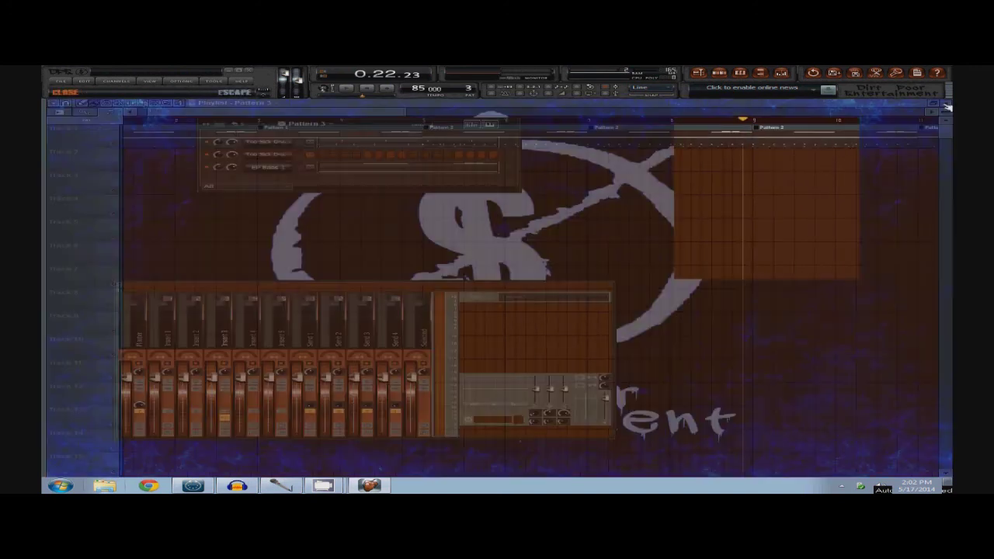